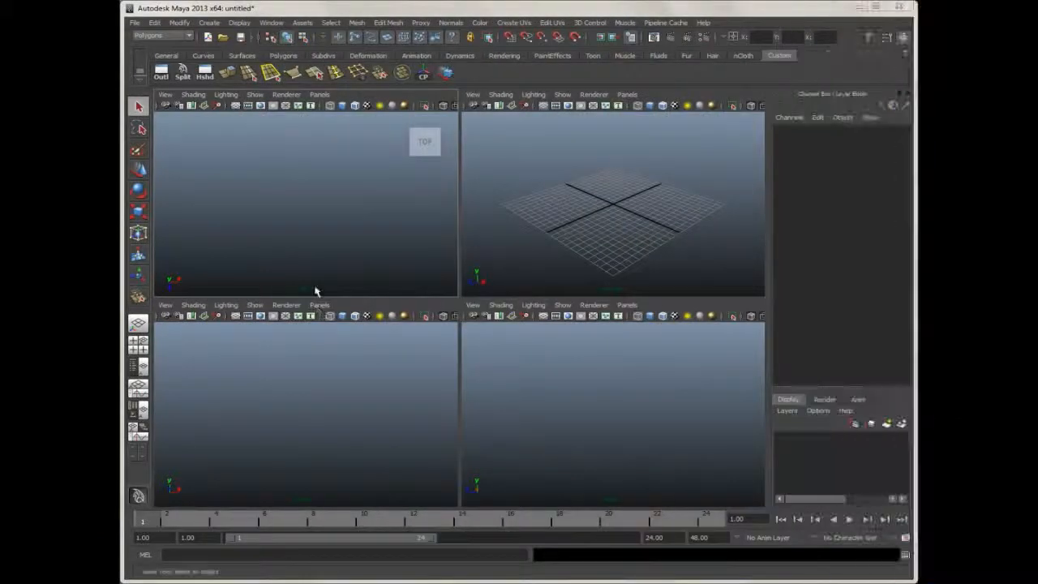
Import Sven_Top.png from the Sven folder as an image plane in the top view
{"action": "left_click", "coordinate": [167, 96]}
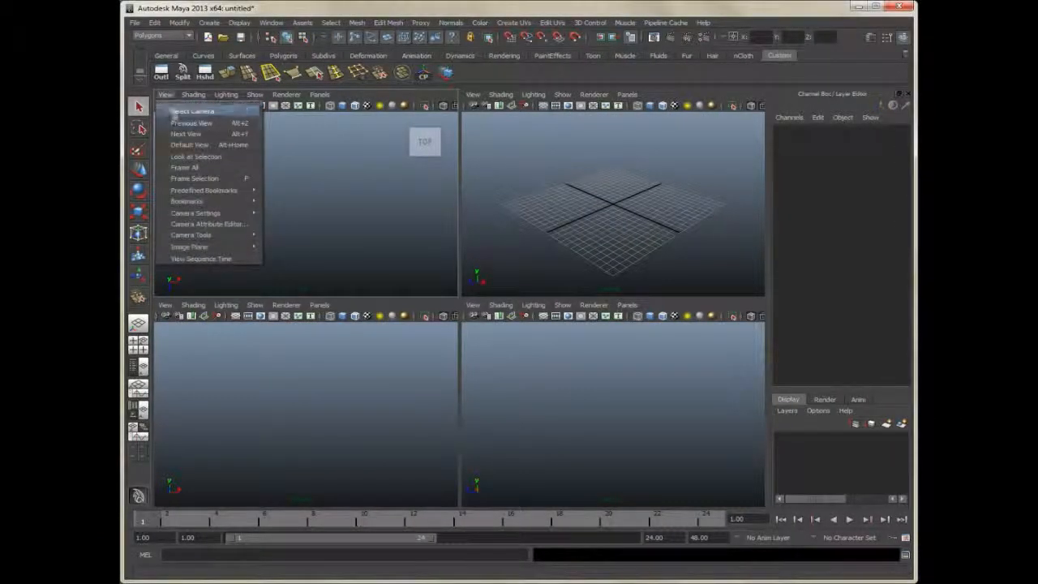
{"action": "mouse_move", "coordinate": [195, 246]}
{"action": "left_click", "coordinate": [292, 252]}
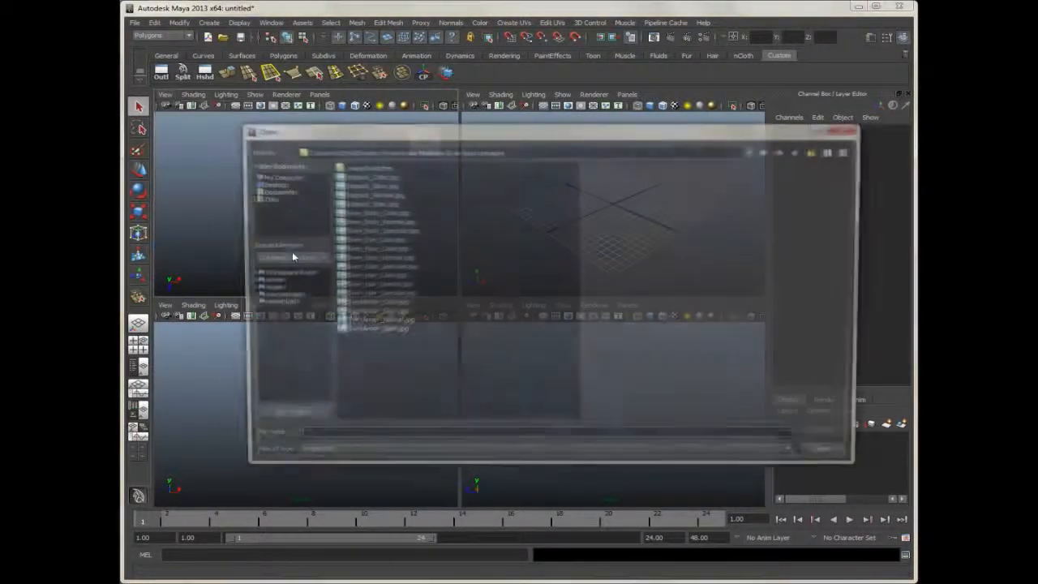
{"action": "left_click", "coordinate": [803, 151]}
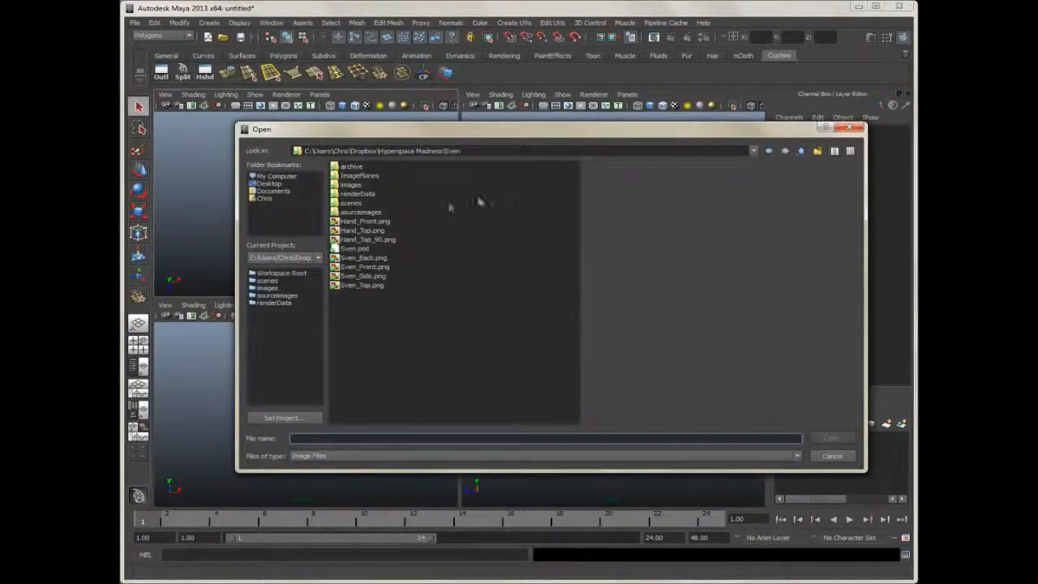
{"action": "left_click", "coordinate": [362, 285]}
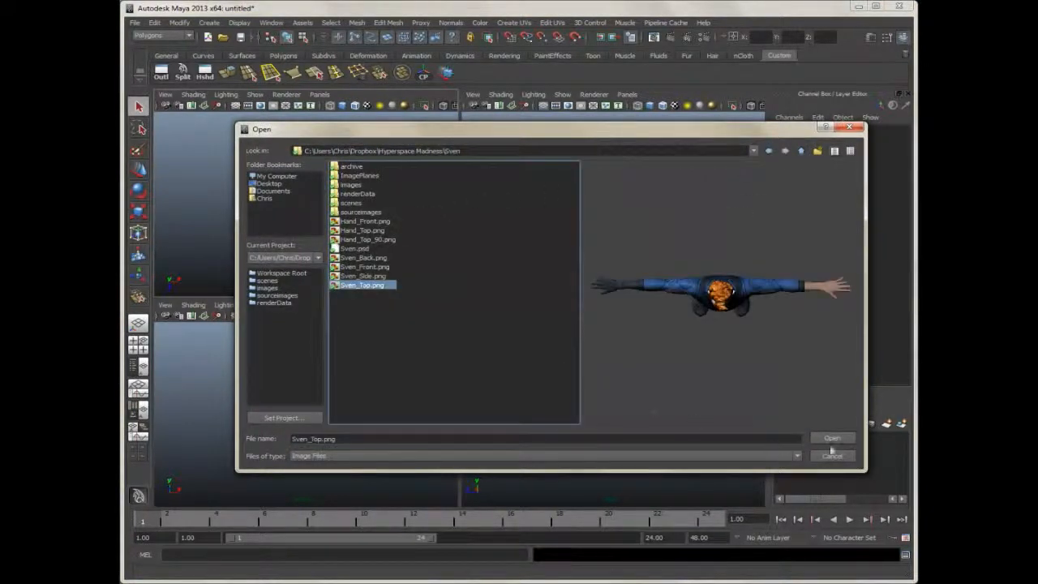
{"action": "left_click", "coordinate": [832, 438]}
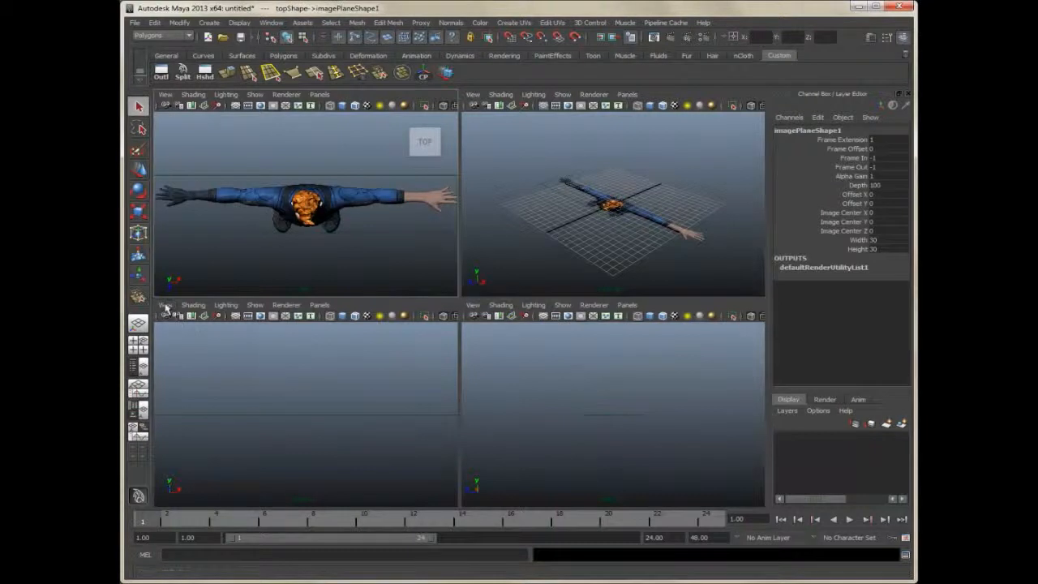
Import Sven_Front.png from the Sven folder as an image plane in the front view
{"action": "left_click", "coordinate": [165, 308]}
{"action": "mouse_move", "coordinate": [191, 461]}
{"action": "left_click", "coordinate": [297, 462]}
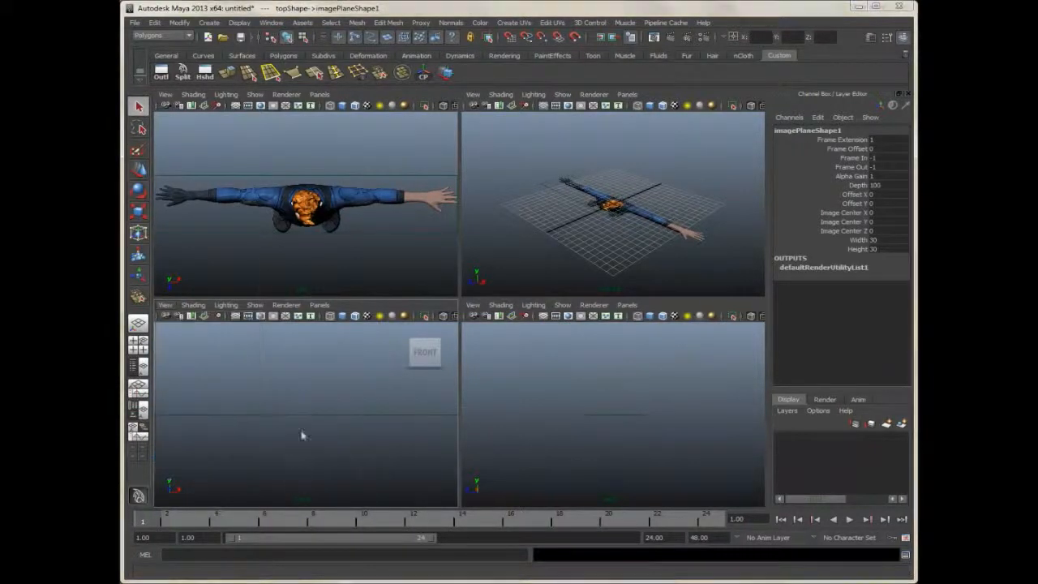
{"action": "left_click", "coordinate": [803, 151]}
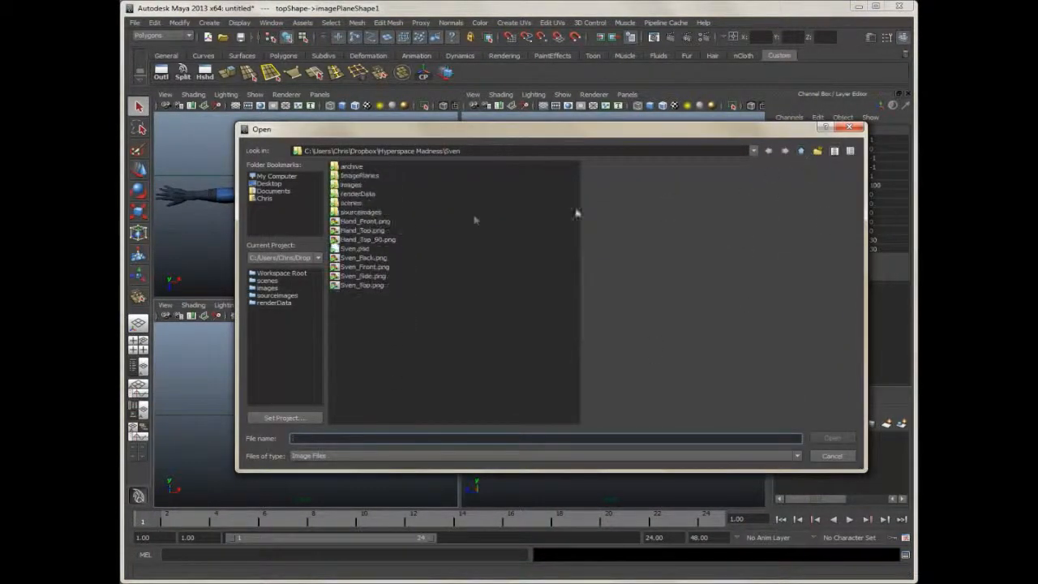
{"action": "left_click", "coordinate": [365, 266]}
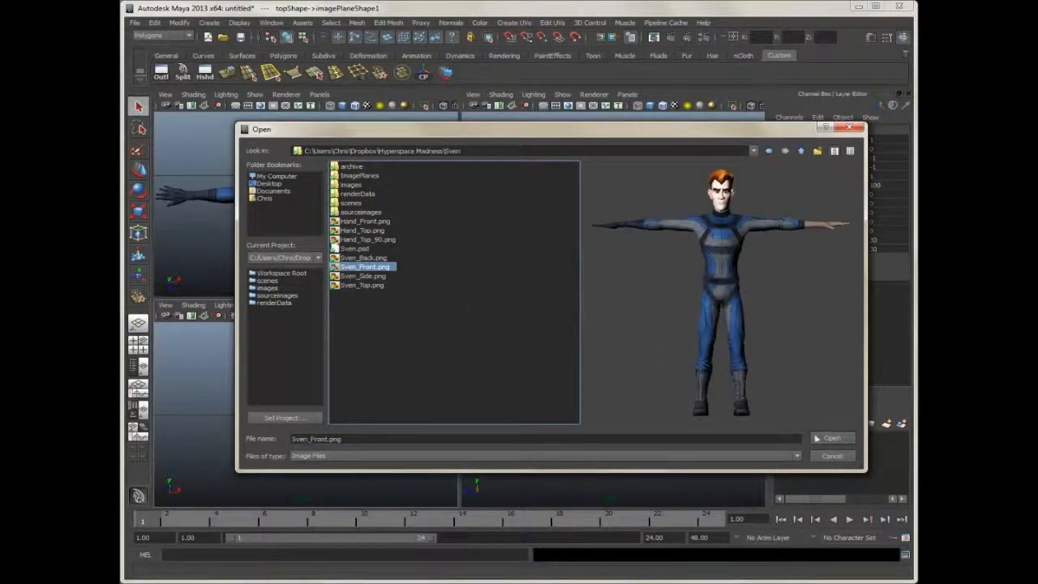
{"action": "left_click", "coordinate": [832, 438]}
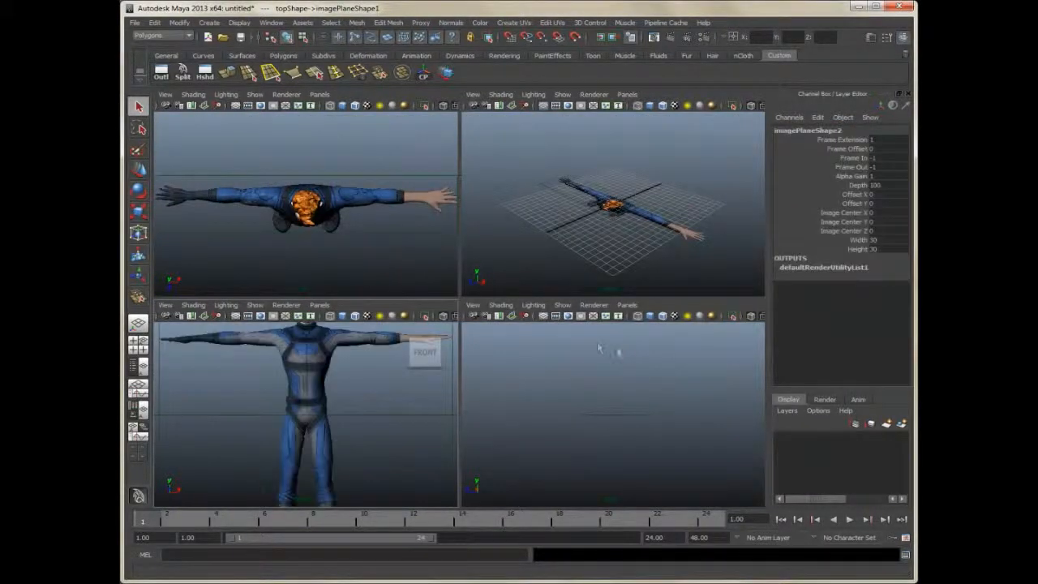
Import Sven_Side.png from the Sven folder as an image plane in the side view
{"action": "left_click", "coordinate": [475, 306]}
{"action": "mouse_move", "coordinate": [535, 457]}
{"action": "left_click", "coordinate": [608, 464]}
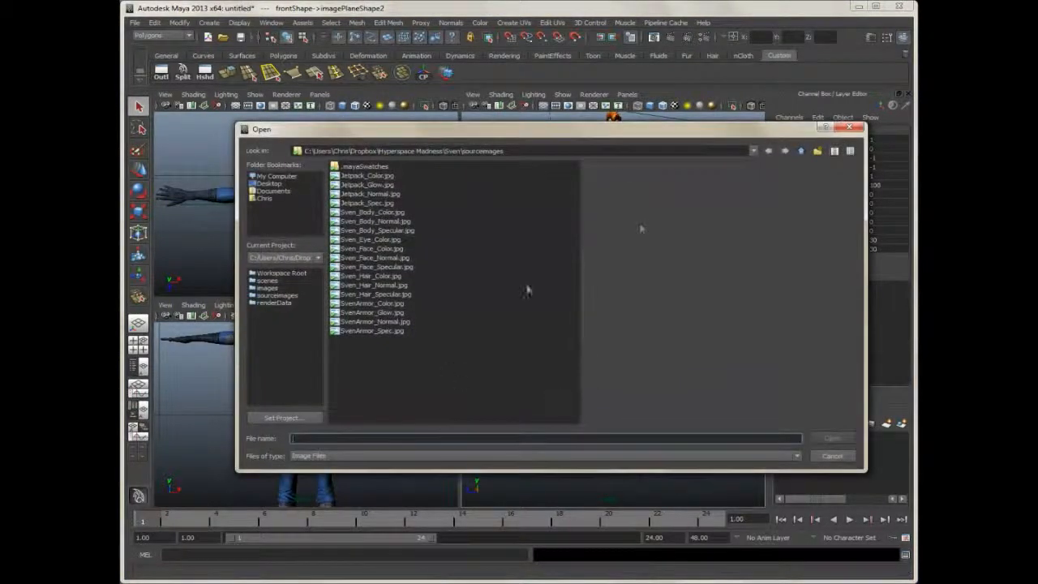
{"action": "left_click", "coordinate": [802, 151]}
{"action": "left_click", "coordinate": [363, 276]}
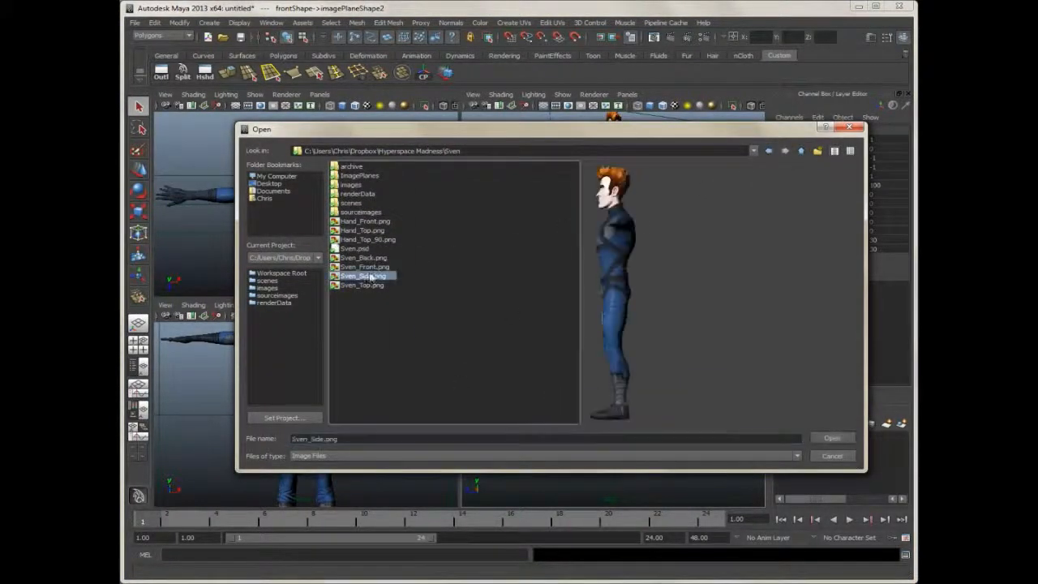
{"action": "left_click", "coordinate": [832, 438]}
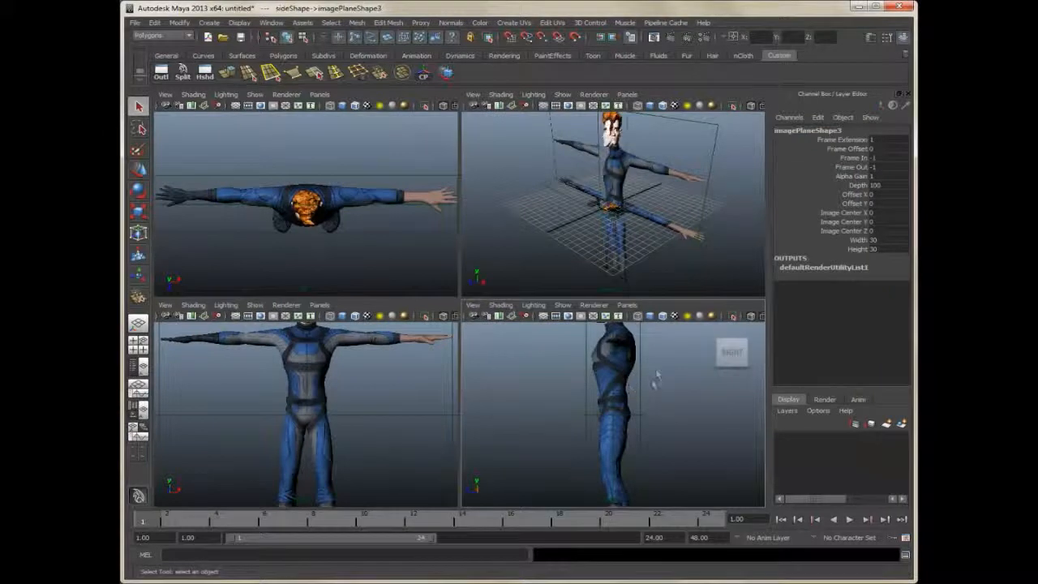
{"action": "left_click", "coordinate": [721, 257]}
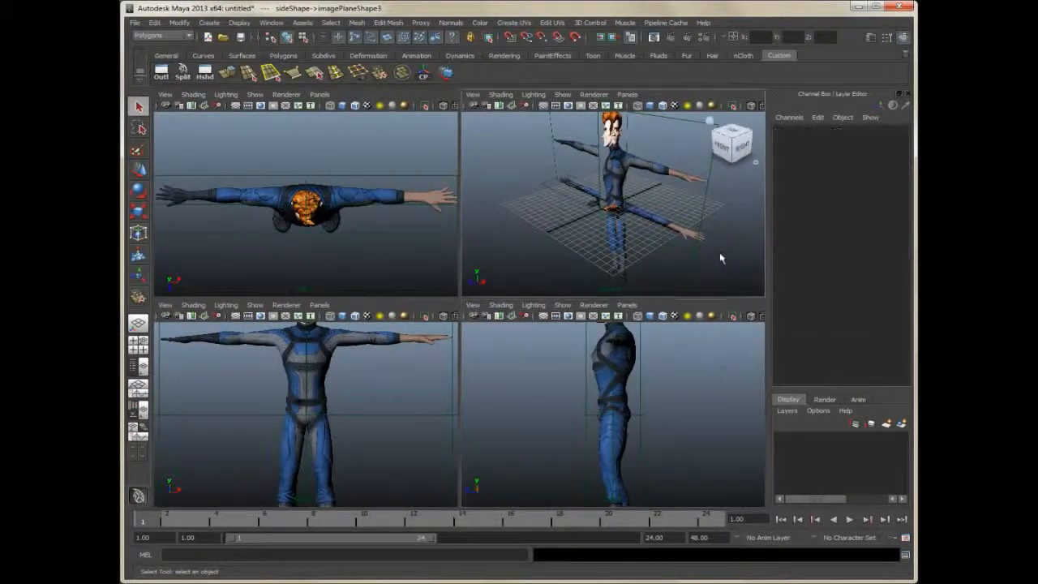
Set the front image plane's Image Center Z to -15 and raise its Image Center Y so the feet rest on the ground line
{"action": "left_click", "coordinate": [702, 207]}
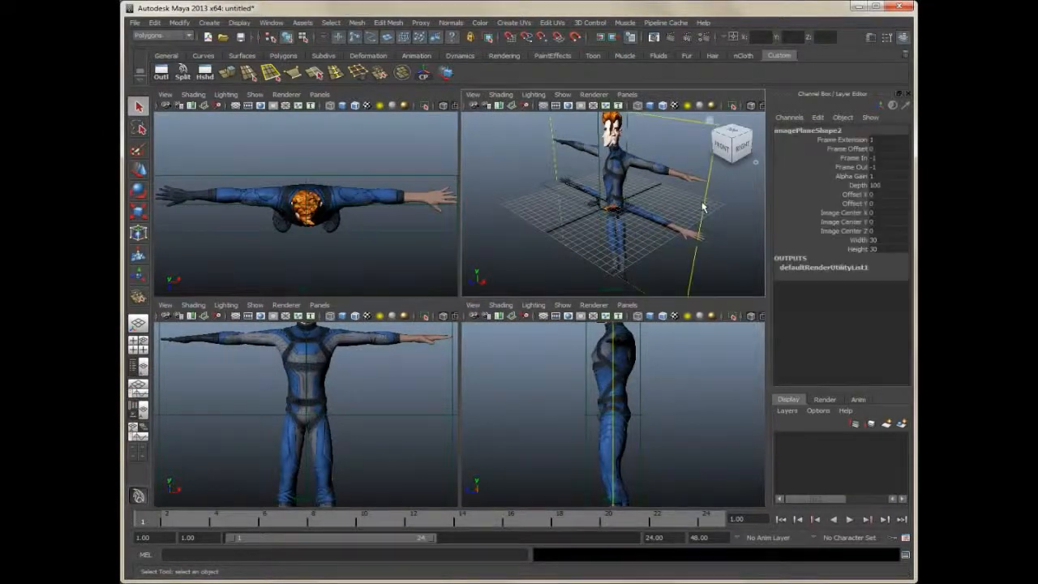
{"action": "double_click", "coordinate": [874, 232]}
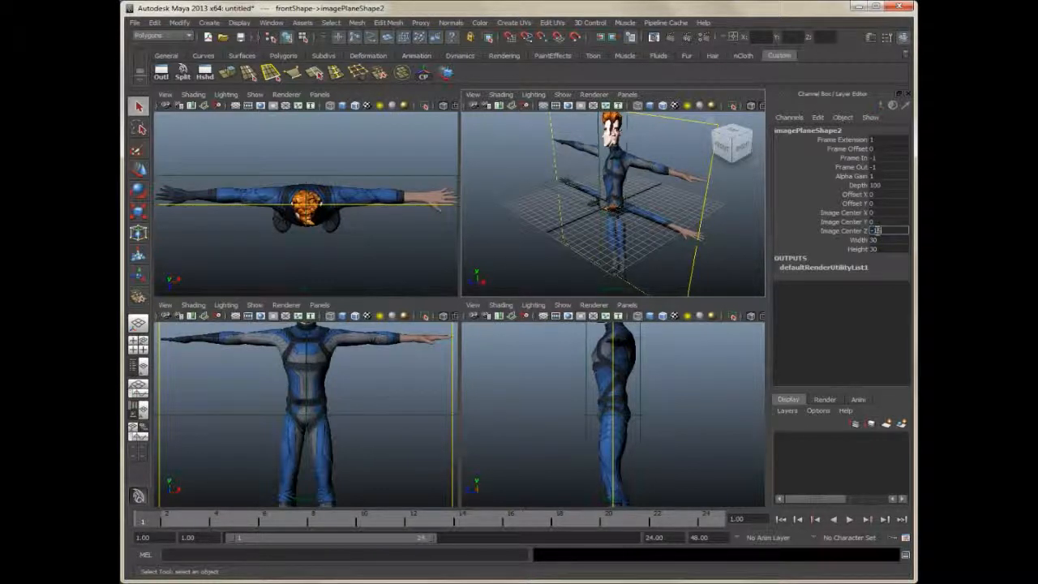
{"action": "double_click", "coordinate": [873, 221]}
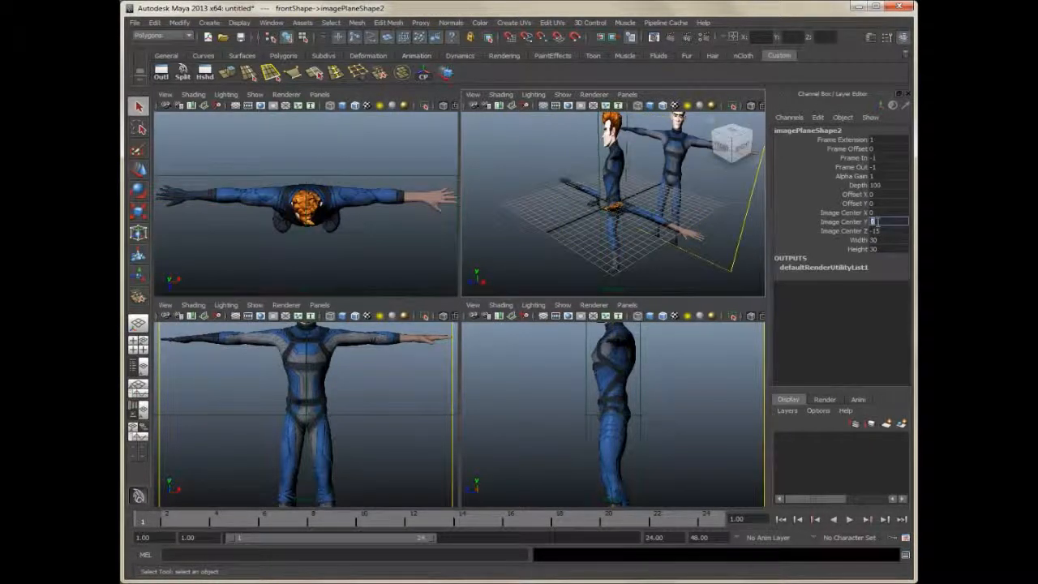
{"action": "key", "text": "Return"}
{"action": "left_click", "coordinate": [711, 262]}
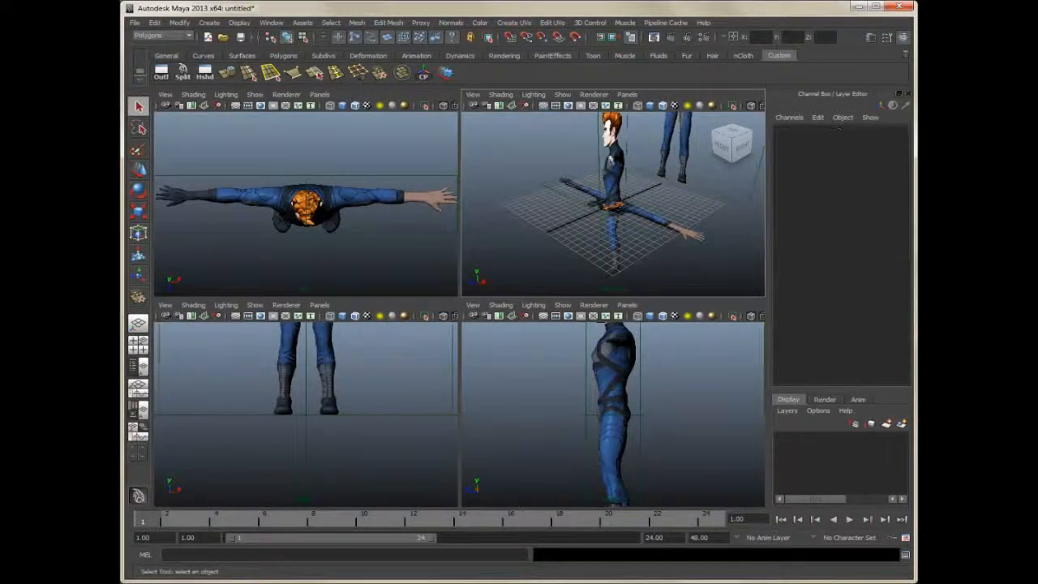
Set the side image plane's Image Center Y to 15 and its Image Center X to -15
{"action": "left_click", "coordinate": [601, 148]}
{"action": "double_click", "coordinate": [875, 221]}
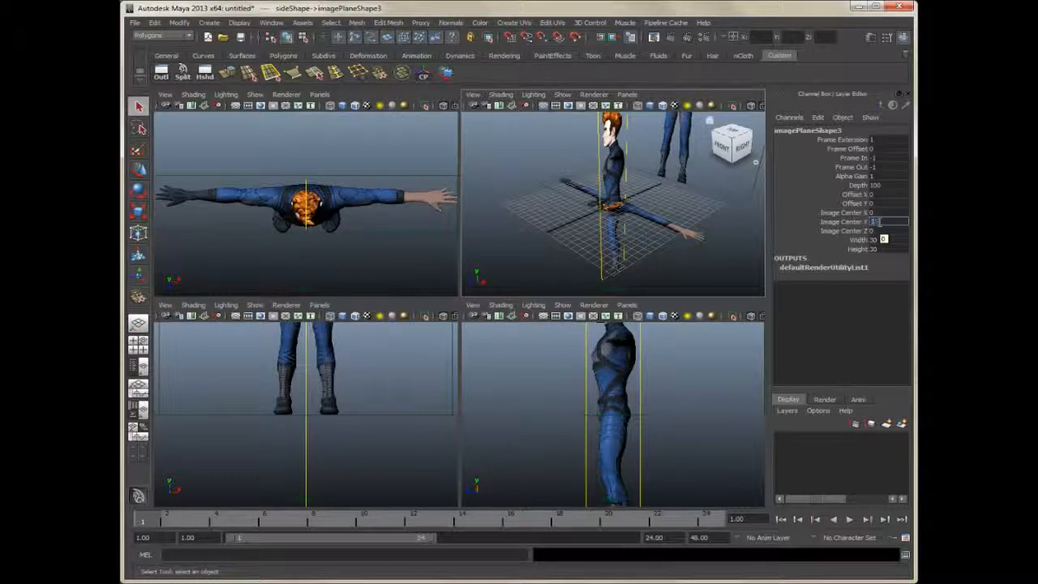
{"action": "key", "text": "Return"}
{"action": "double_click", "coordinate": [880, 232]}
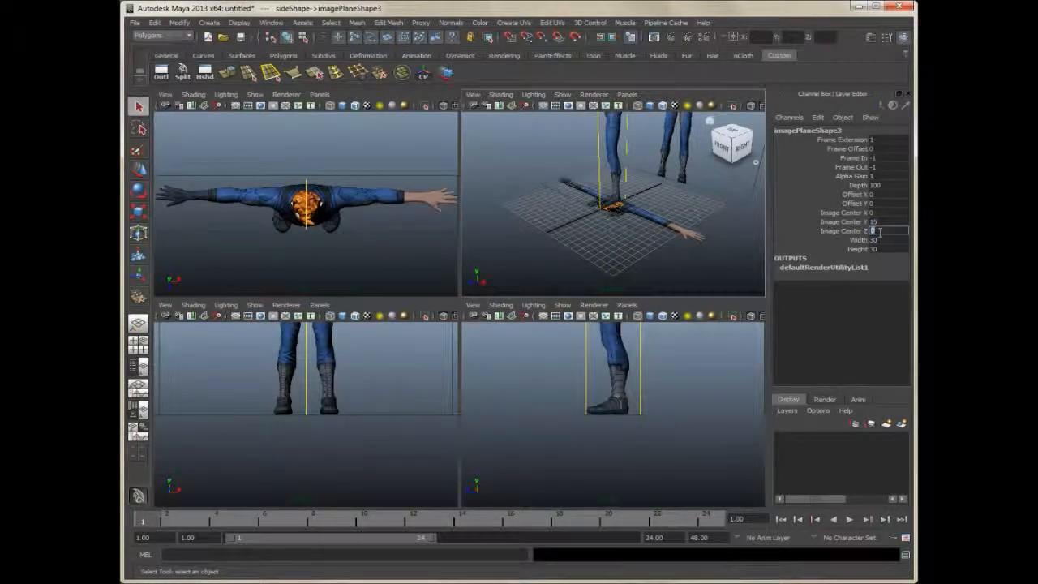
{"action": "double_click", "coordinate": [876, 212]}
{"action": "type", "text": "-15"}
{"action": "key", "text": "Return"}
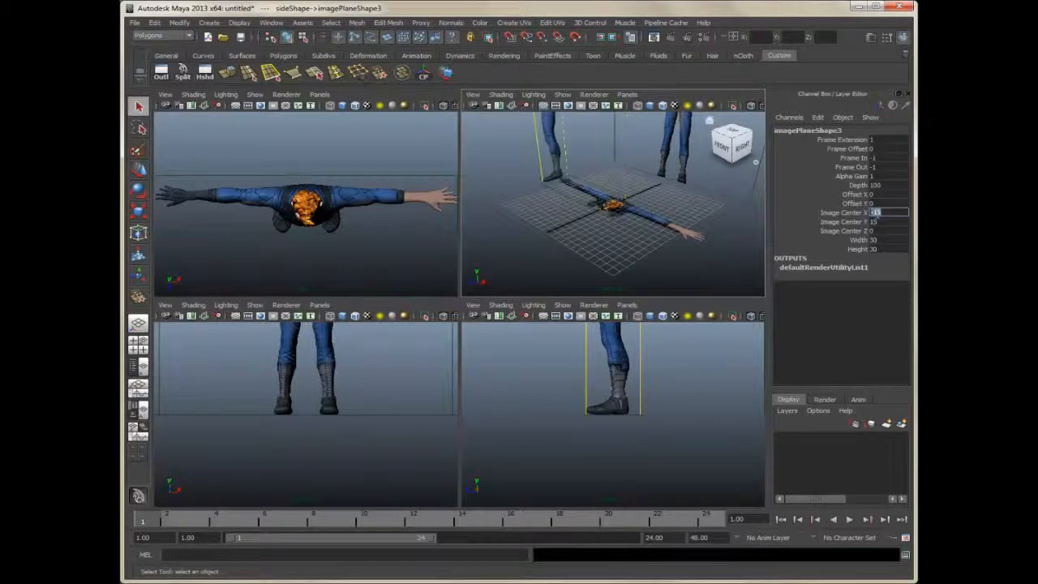
{"action": "left_click", "coordinate": [743, 249]}
Lower the top image plane below the grid by setting its Image Center Y to -15
{"action": "left_click", "coordinate": [692, 252]}
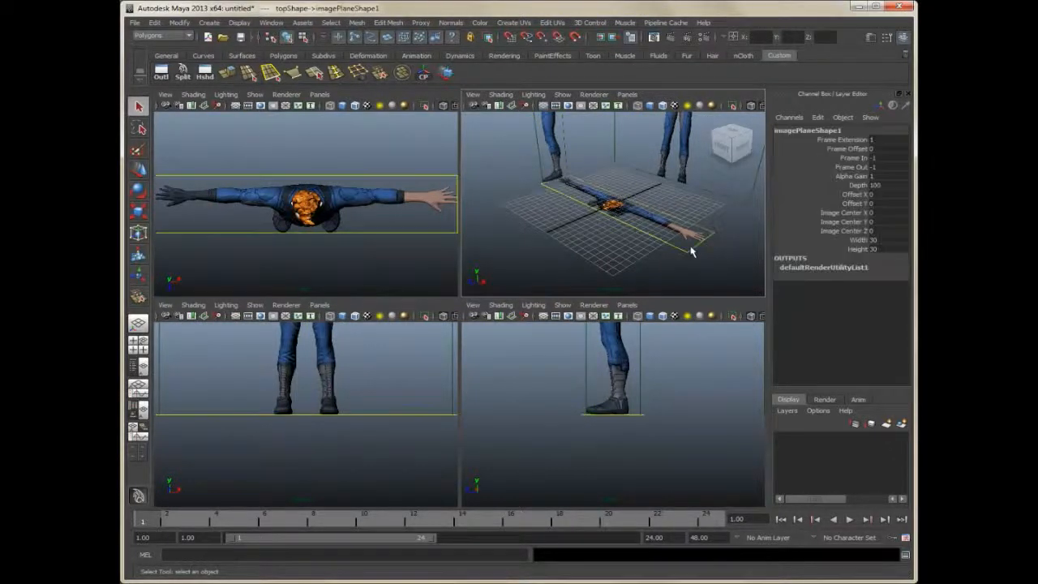
{"action": "double_click", "coordinate": [876, 223]}
{"action": "type", "text": "-15"}
{"action": "key", "text": "Return"}
{"action": "left_click", "coordinate": [712, 248]}
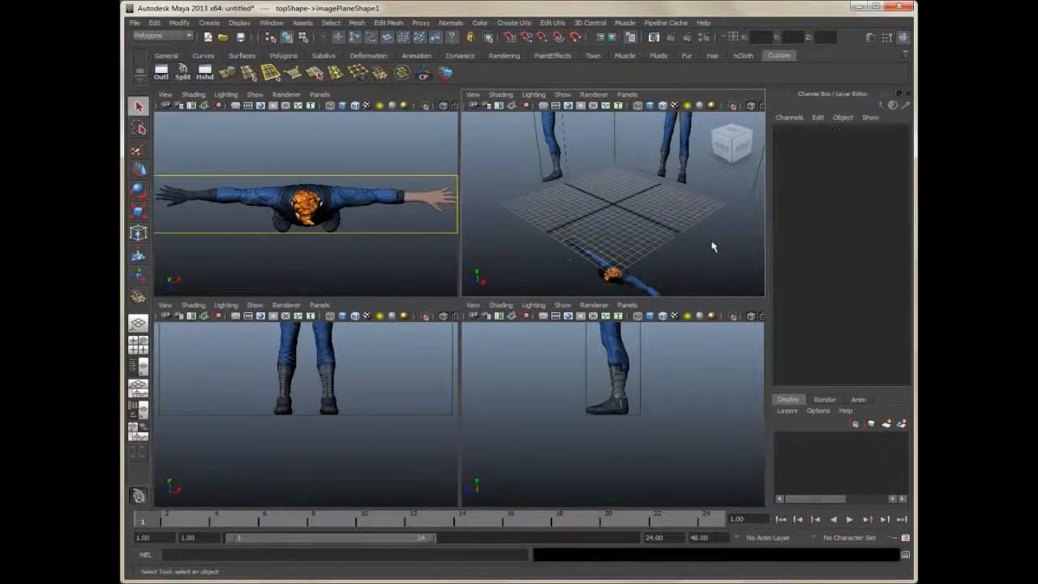
Create a new front orthographic camera and show it in the viewport that holds the top view
{"action": "left_click", "coordinate": [326, 95]}
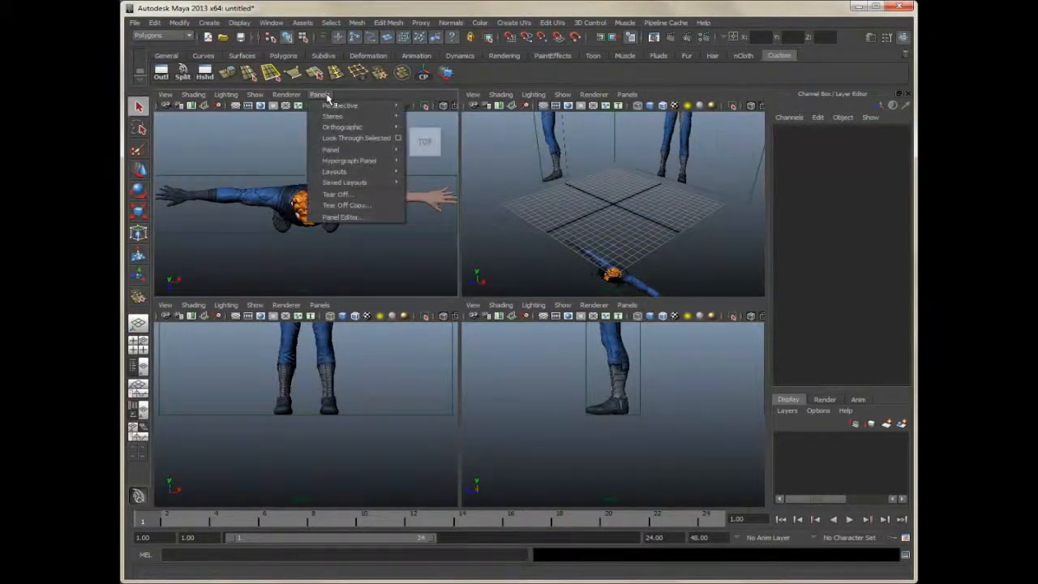
{"action": "mouse_move", "coordinate": [343, 126]}
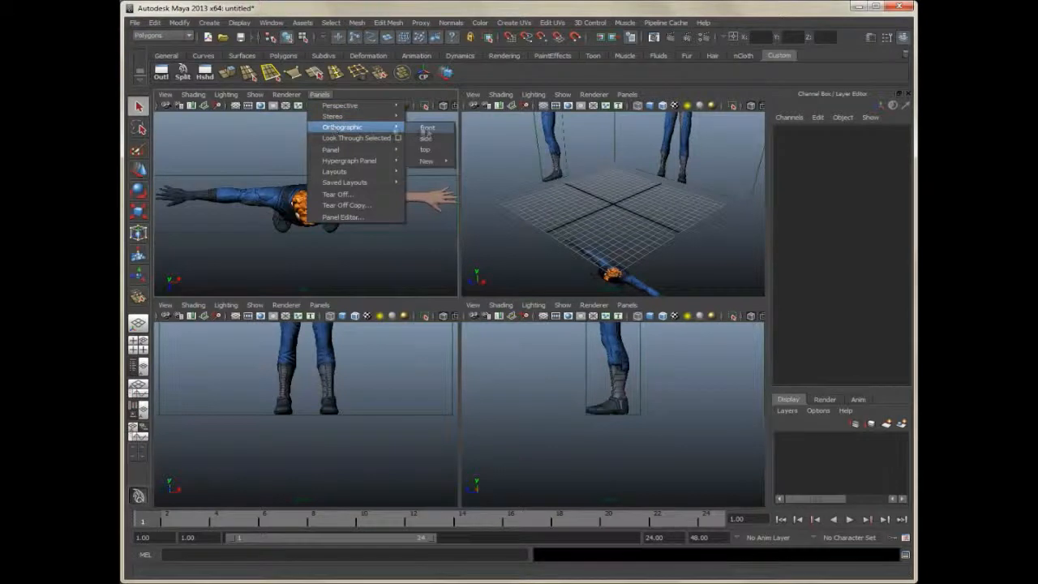
{"action": "mouse_move", "coordinate": [425, 161]}
{"action": "left_click", "coordinate": [478, 162]}
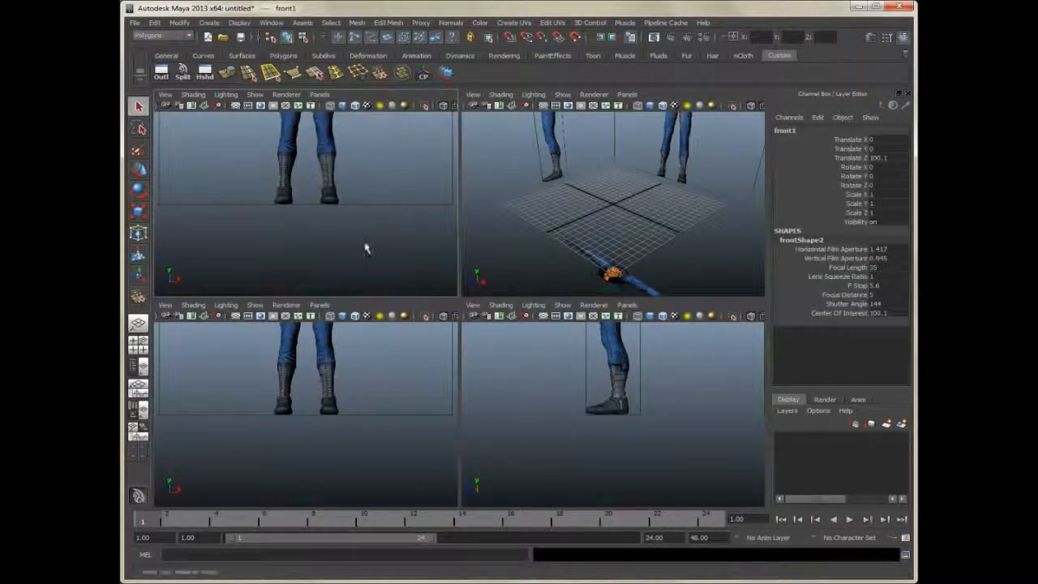
Import Sven_Back.png from the Sven folder as an image plane for the new front camera
{"action": "left_click", "coordinate": [165, 95]}
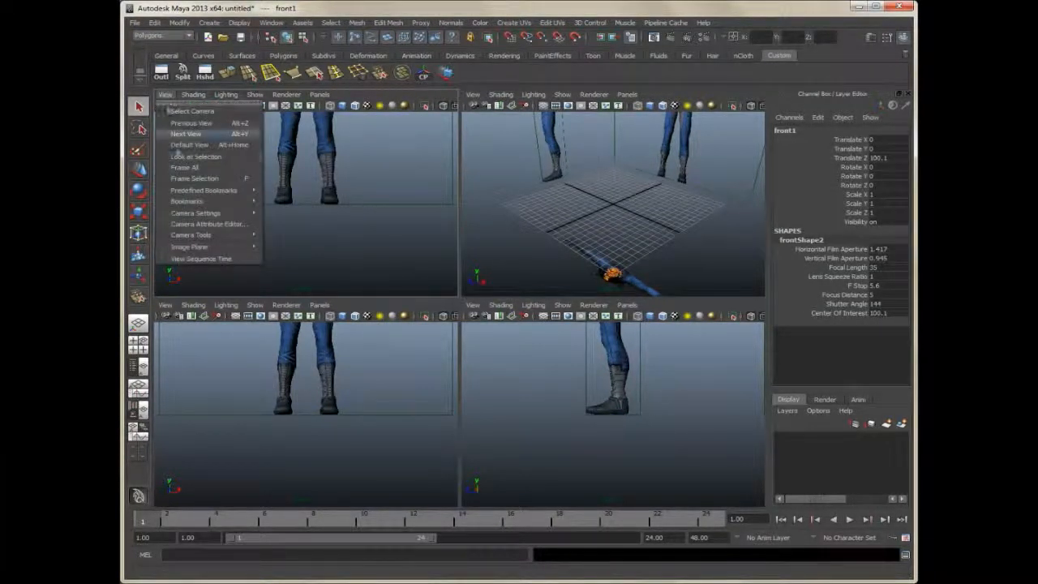
{"action": "mouse_move", "coordinate": [199, 246]}
{"action": "left_click", "coordinate": [286, 251]}
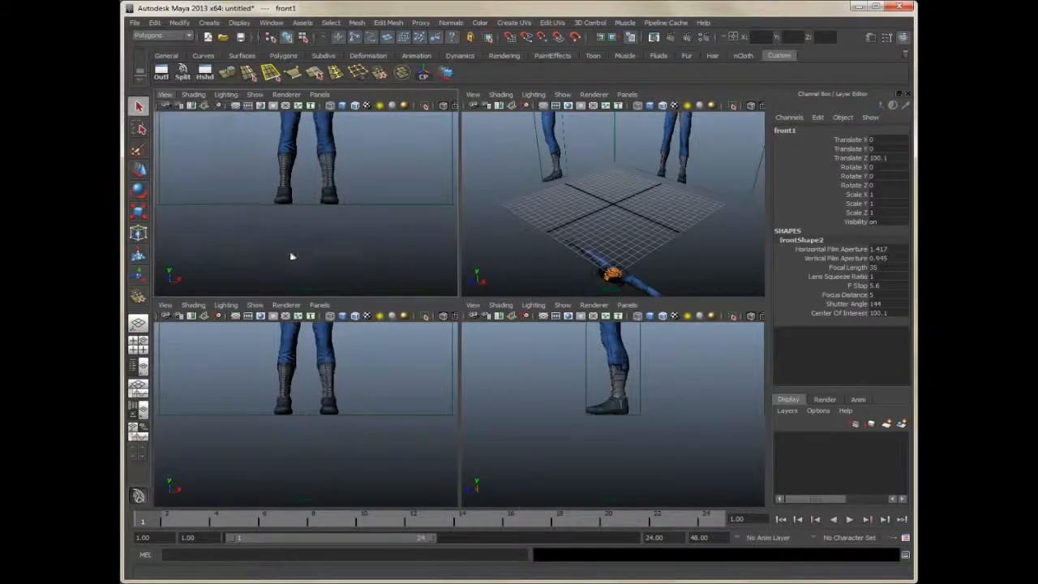
{"action": "left_click", "coordinate": [802, 152]}
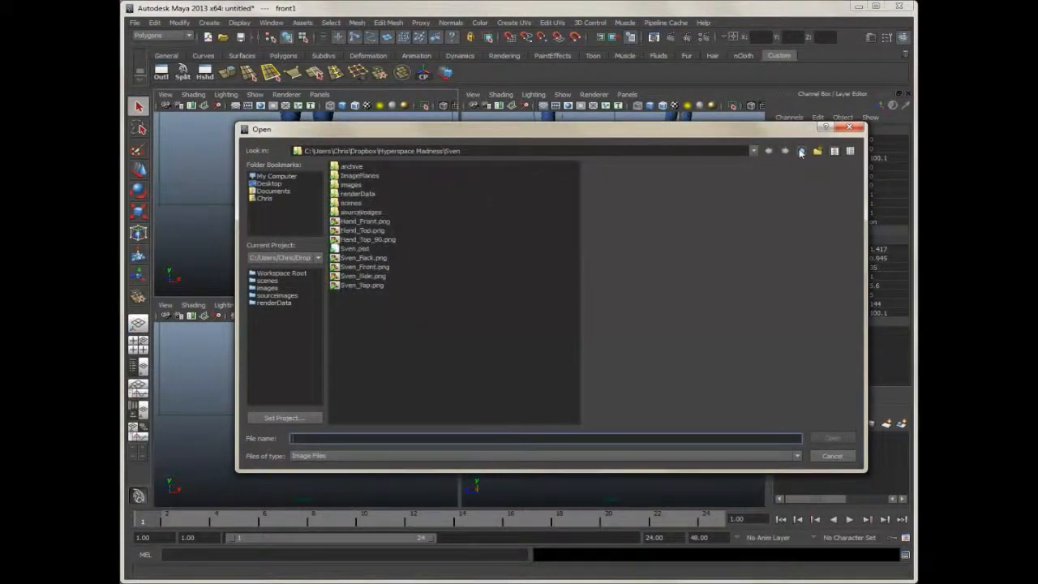
{"action": "left_click", "coordinate": [365, 258]}
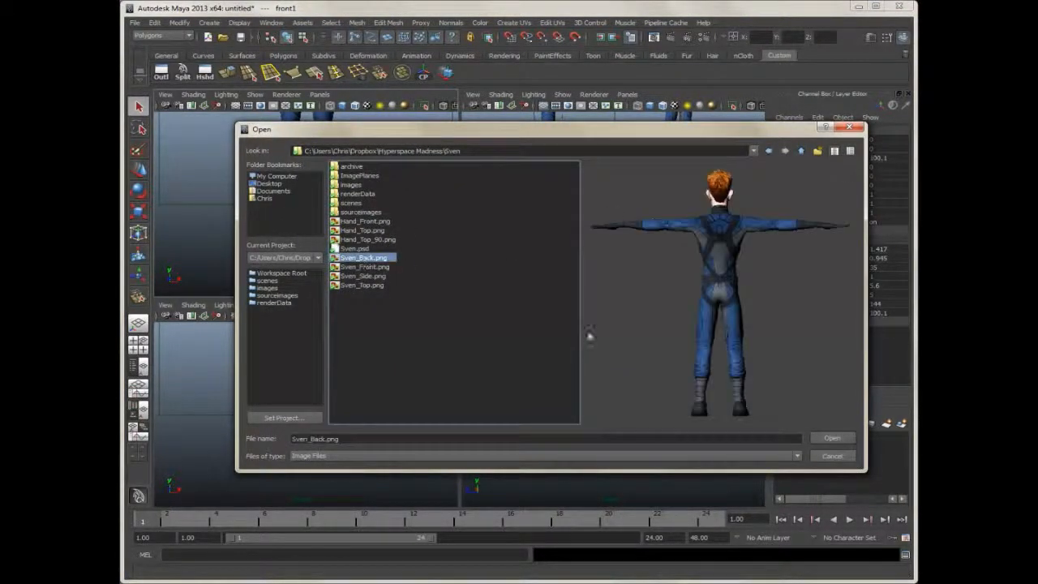
{"action": "left_click", "coordinate": [831, 438]}
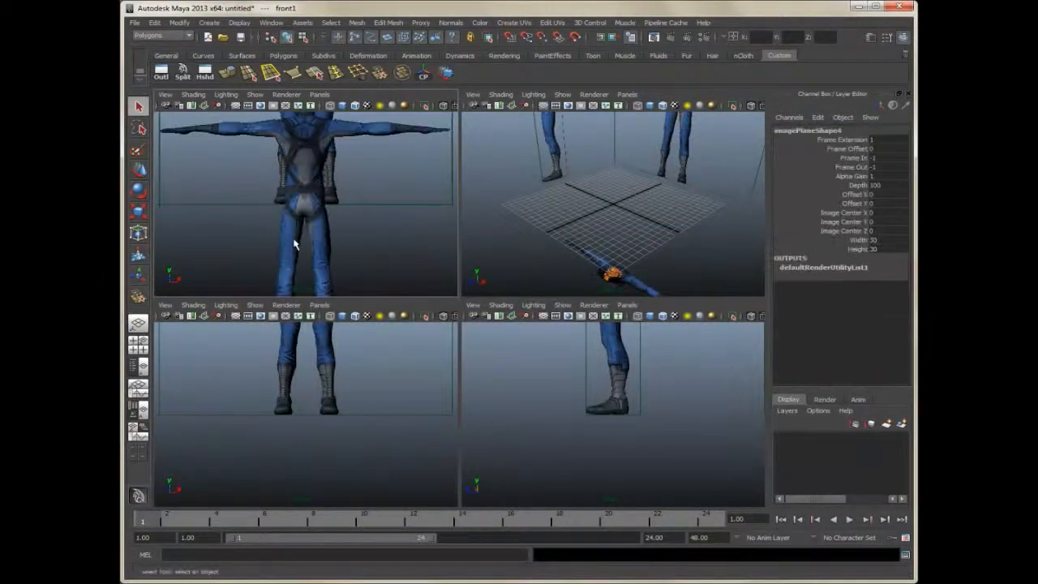
Set the back image plane's Image Center Y to 15 and its Image Center Z to 15
{"action": "left_click_drag", "start_coordinate": [709, 241], "coordinate": [685, 243]}
{"action": "double_click", "coordinate": [875, 222]}
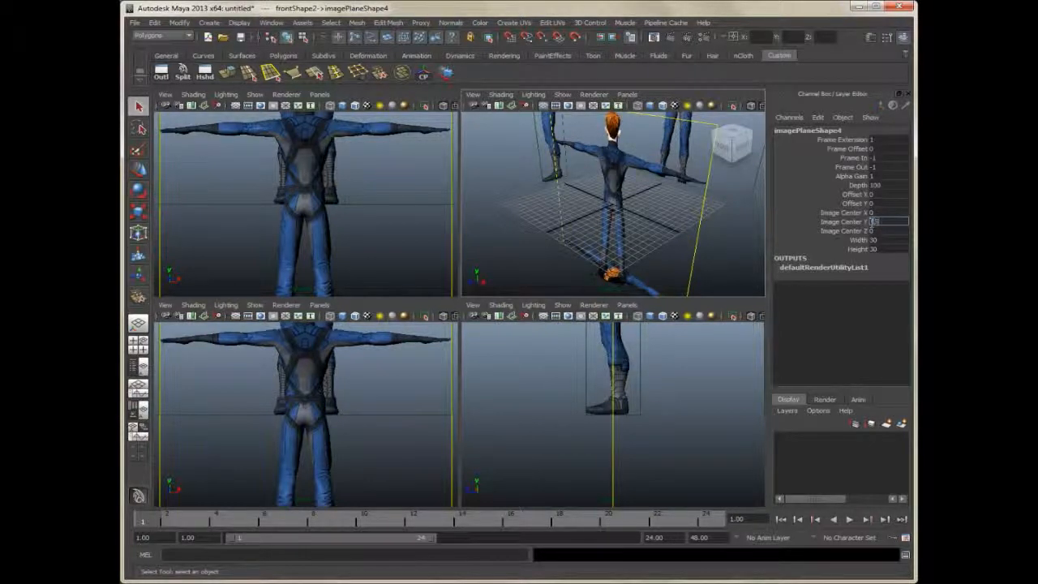
{"action": "type", "text": "15"}
{"action": "key", "text": "Return"}
{"action": "double_click", "coordinate": [874, 231]}
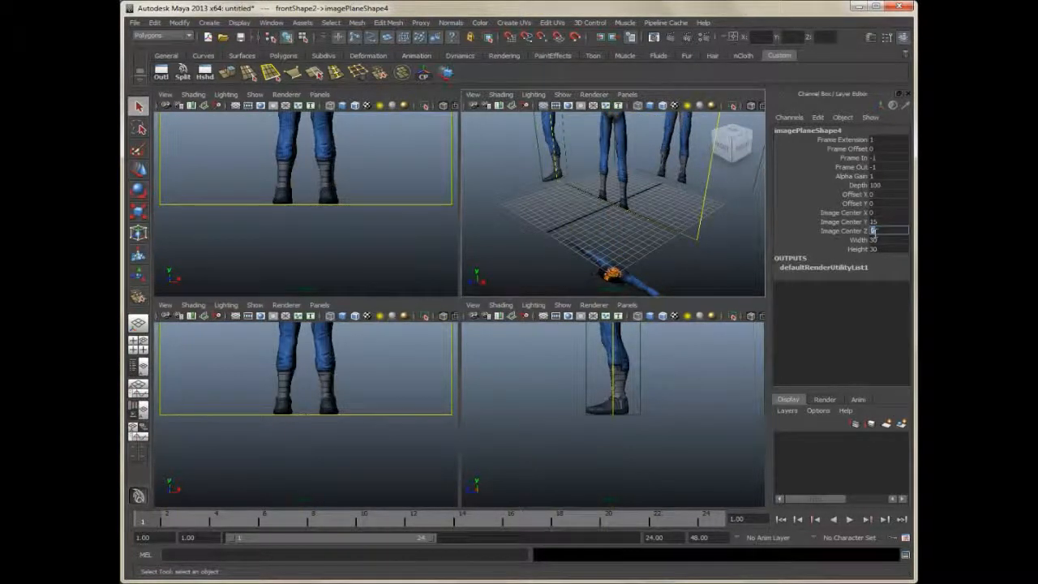
{"action": "type", "text": "15"}
{"action": "key", "text": "Return"}
{"action": "left_click", "coordinate": [704, 251]}
Select the new front camera in the perspective view and open the Object Display attributes of its camera shape
{"action": "right_click_drag", "start_coordinate": [705, 251], "coordinate": [638, 232], "text": "alt"}
{"action": "left_click_drag", "start_coordinate": [638, 232], "coordinate": [660, 214], "text": "alt"}
{"action": "right_click_drag", "start_coordinate": [660, 213], "coordinate": [497, 208], "text": "alt"}
{"action": "left_click", "coordinate": [498, 213]}
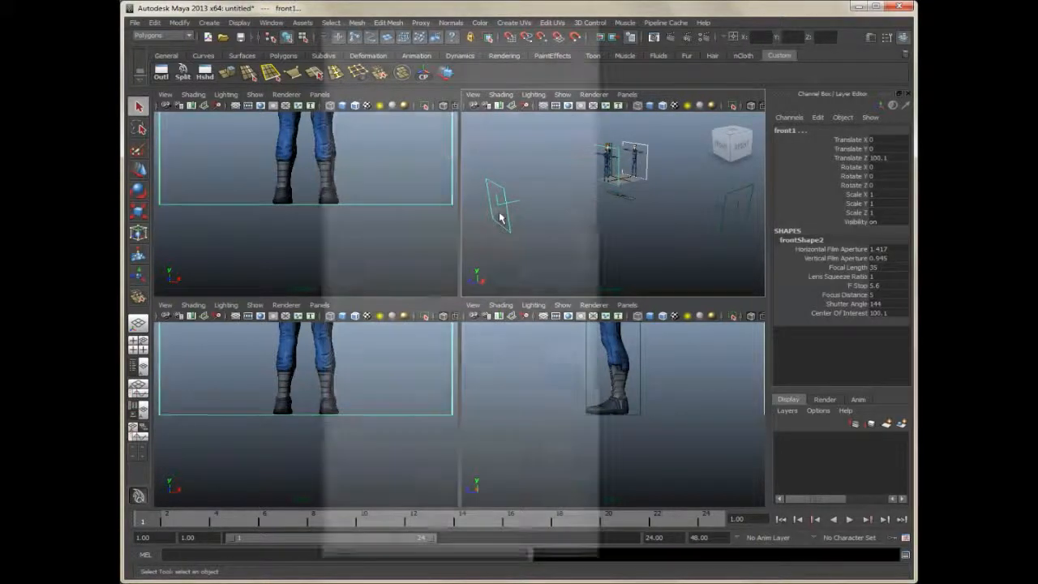
{"action": "key", "text": "ctrl+a"}
{"action": "left_click", "coordinate": [452, 62]}
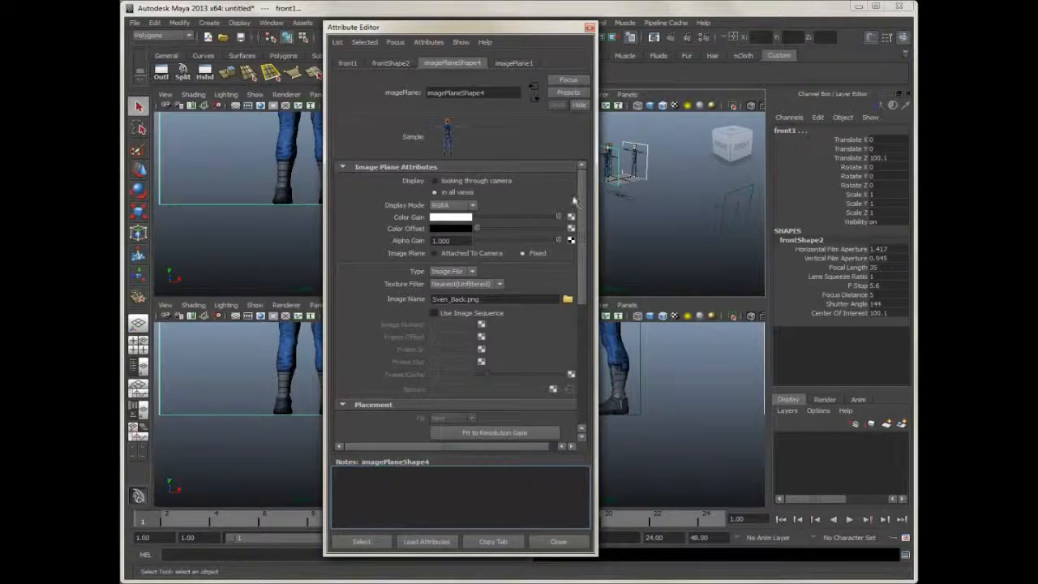
{"action": "left_click", "coordinate": [397, 64]}
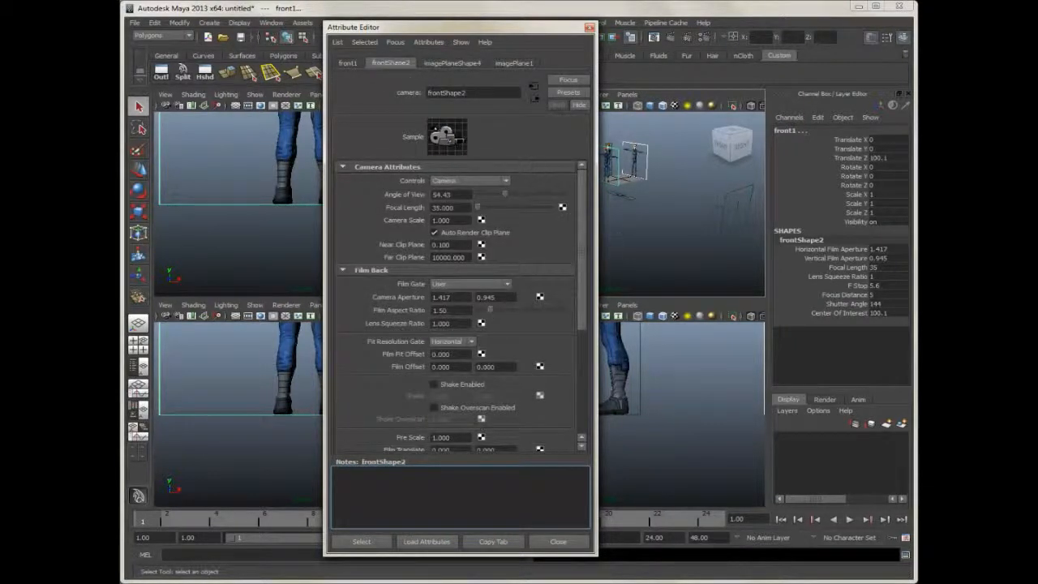
{"action": "left_click_drag", "start_coordinate": [581, 227], "coordinate": [580, 341]}
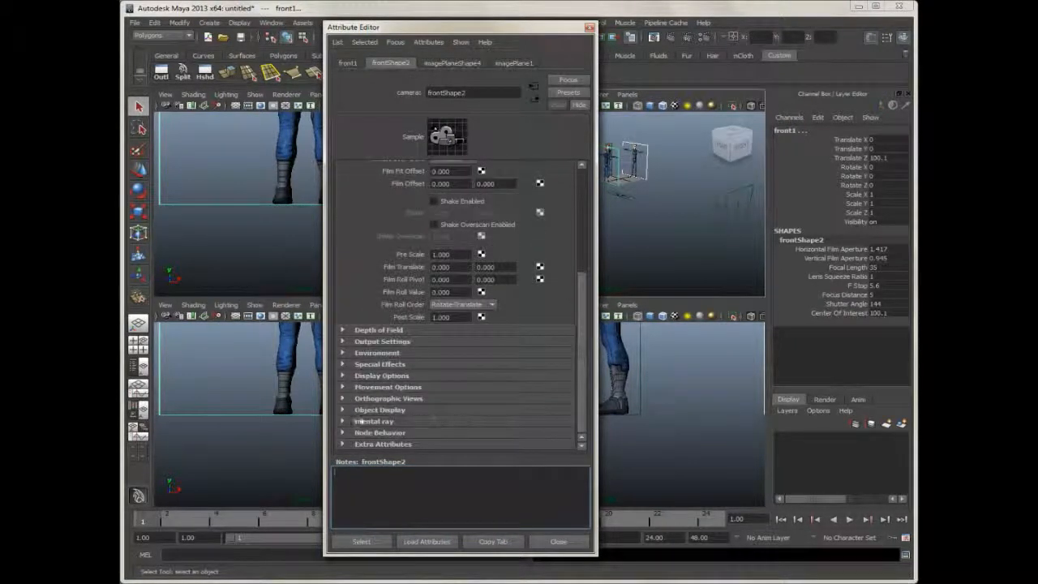
{"action": "left_click", "coordinate": [343, 411]}
Set the new front camera's Locator Scale to 0.001, close its attributes and deselect it
{"action": "left_click", "coordinate": [438, 445]}
{"action": "left_click_drag", "start_coordinate": [495, 29], "coordinate": [351, 33]}
{"action": "type", "text": ".001"}
{"action": "key", "text": "Return"}
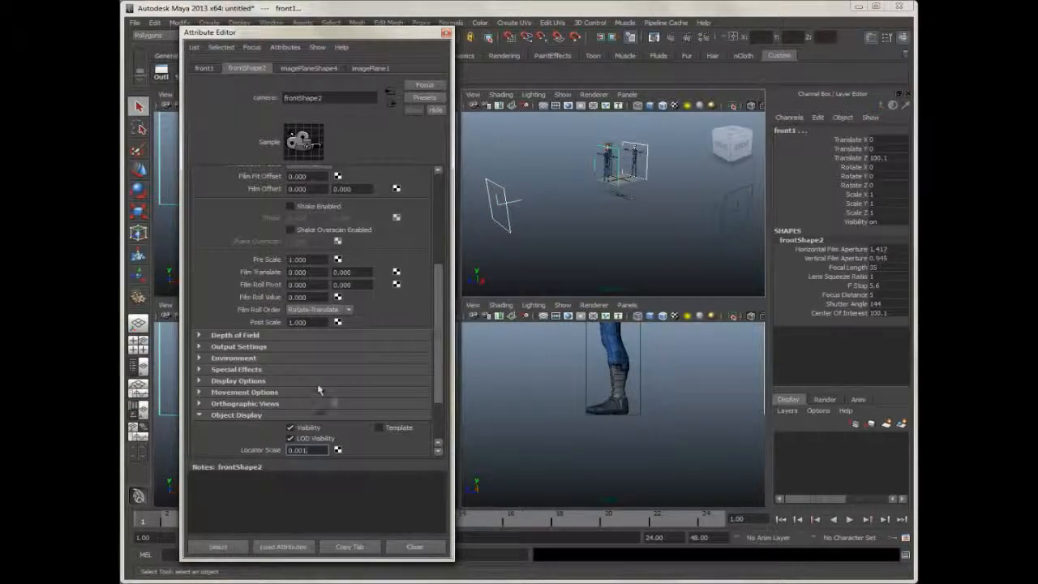
{"action": "left_click", "coordinate": [205, 69]}
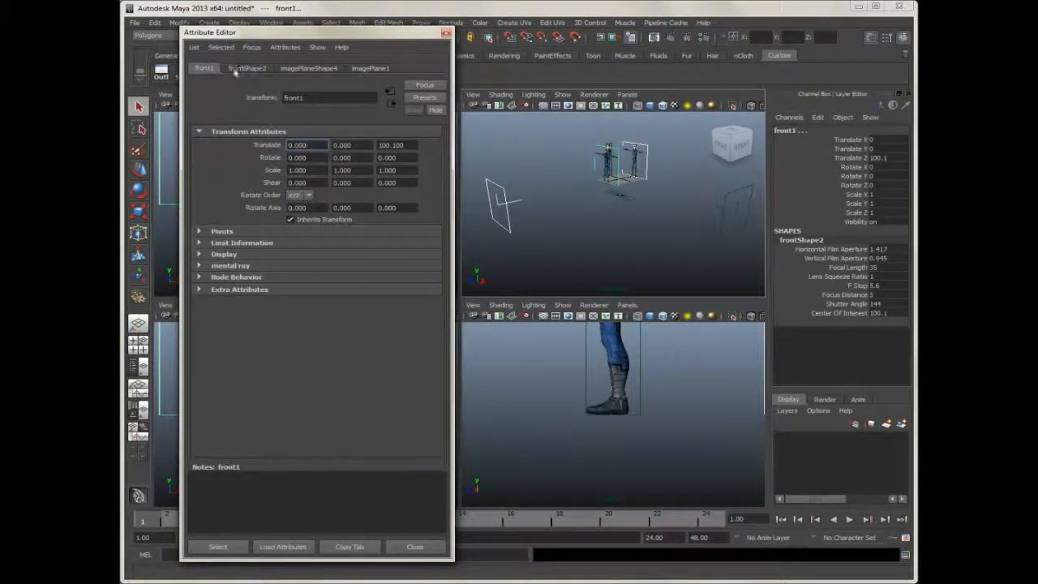
{"action": "left_click", "coordinate": [248, 70]}
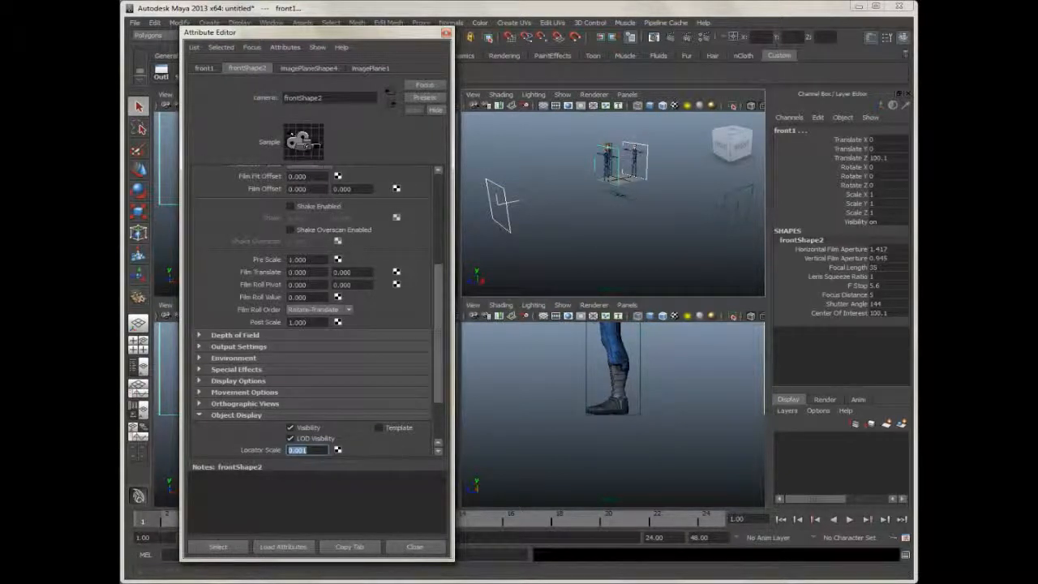
{"action": "left_click", "coordinate": [415, 547]}
{"action": "left_click", "coordinate": [593, 232]}
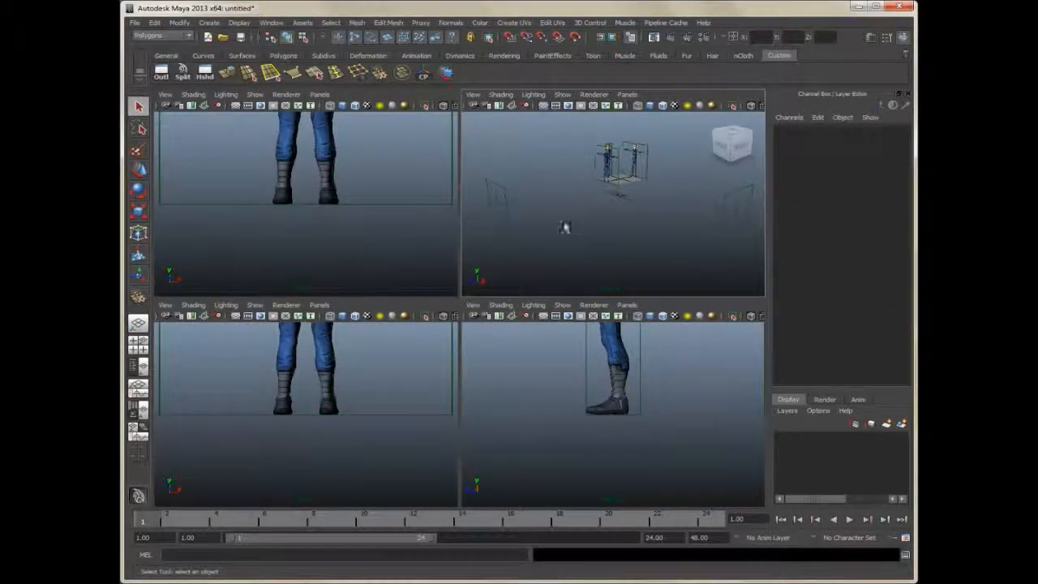
Shrink the side camera's icon to almost nothing by reducing its Locator Scale
{"action": "left_click", "coordinate": [721, 230]}
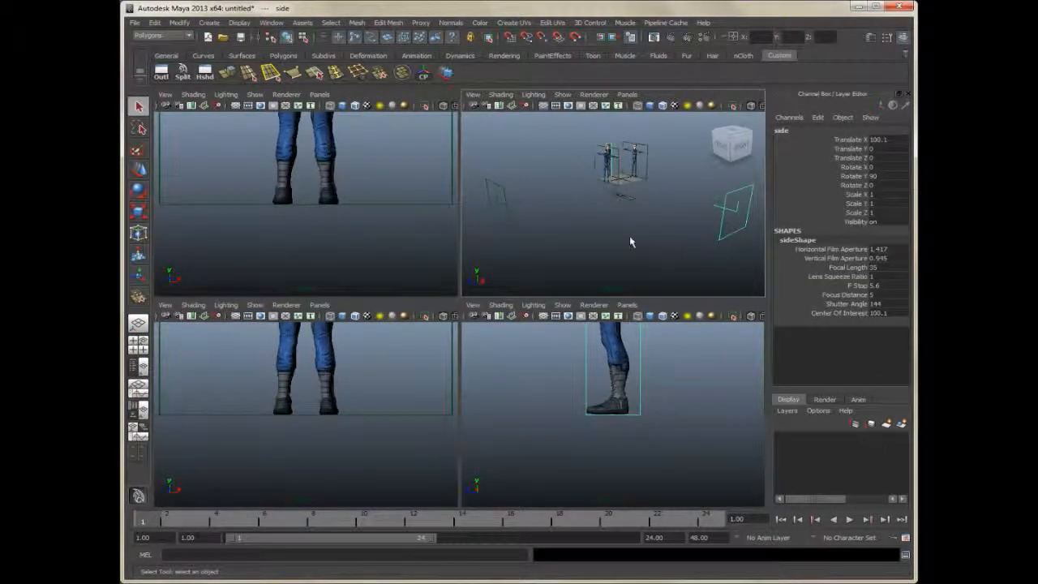
{"action": "key", "text": "ctrl+a"}
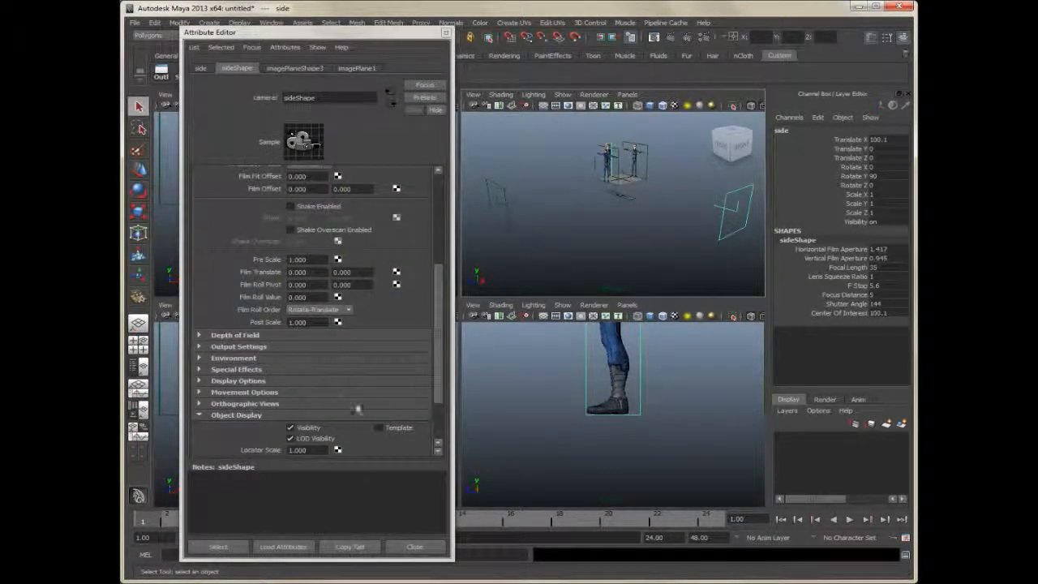
{"action": "left_click_drag", "start_coordinate": [328, 450], "coordinate": [285, 452]}
{"action": "type", "text": "0."}
{"action": "key", "text": "Return"}
{"action": "left_click", "coordinate": [570, 269]}
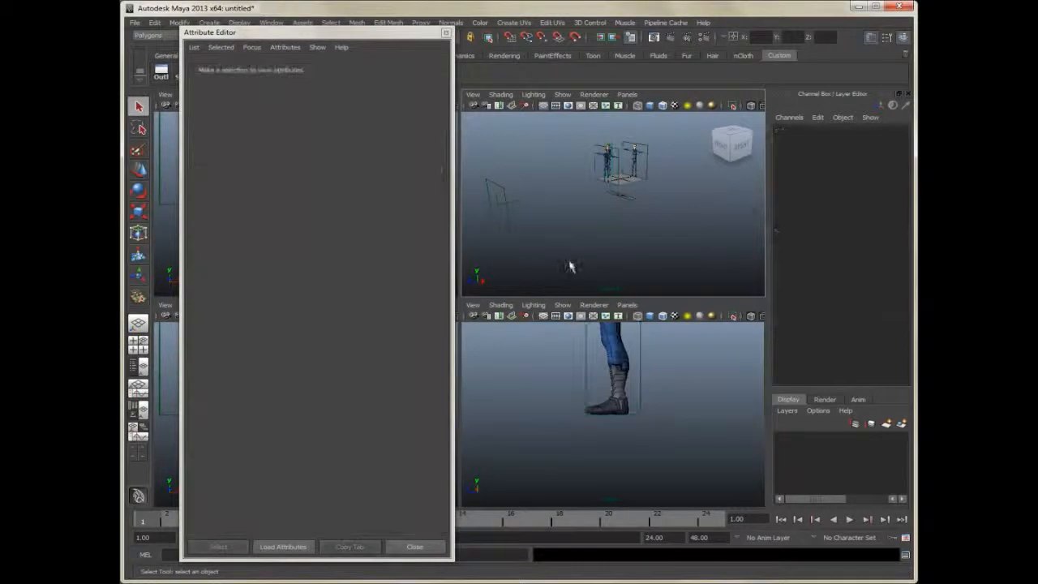
{"action": "left_click", "coordinate": [446, 35]}
Set the original front camera's Locator Scale to 0.001 and deselect the camera
{"action": "left_click", "coordinate": [518, 234]}
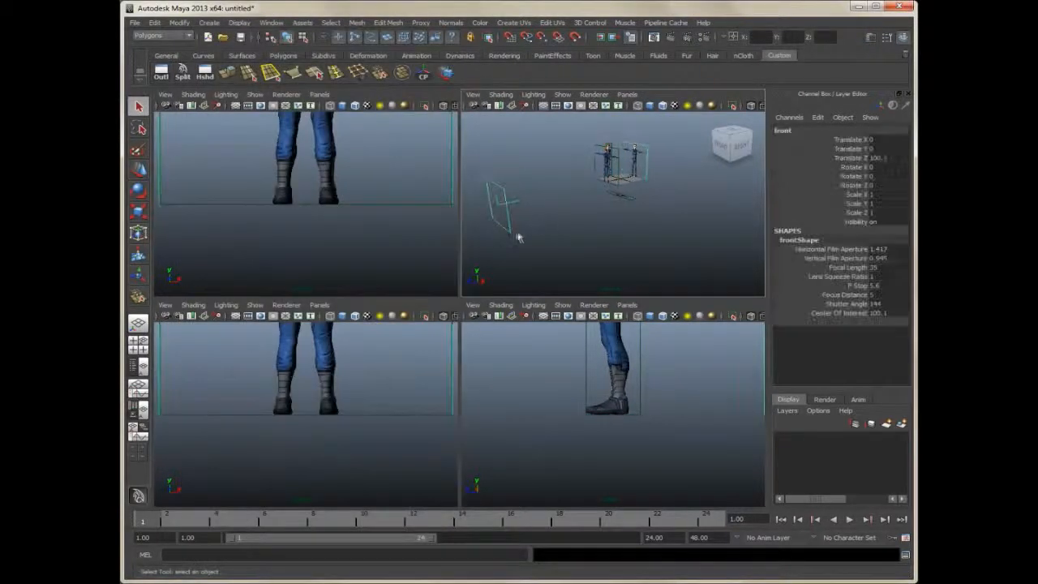
{"action": "key", "text": "ctrl+a"}
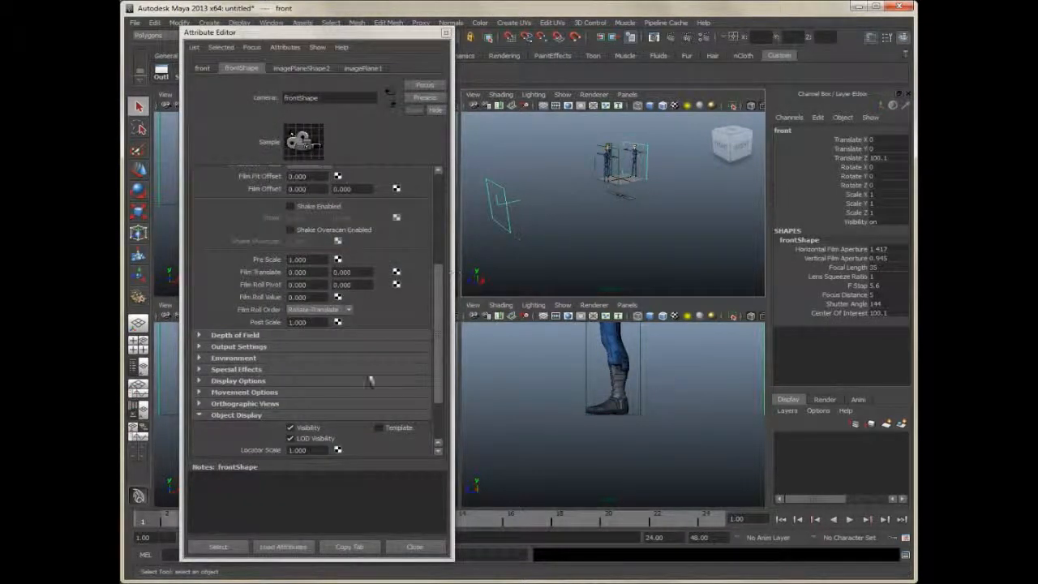
{"action": "left_click_drag", "start_coordinate": [320, 452], "coordinate": [288, 450]}
{"action": "type", "text": "."}
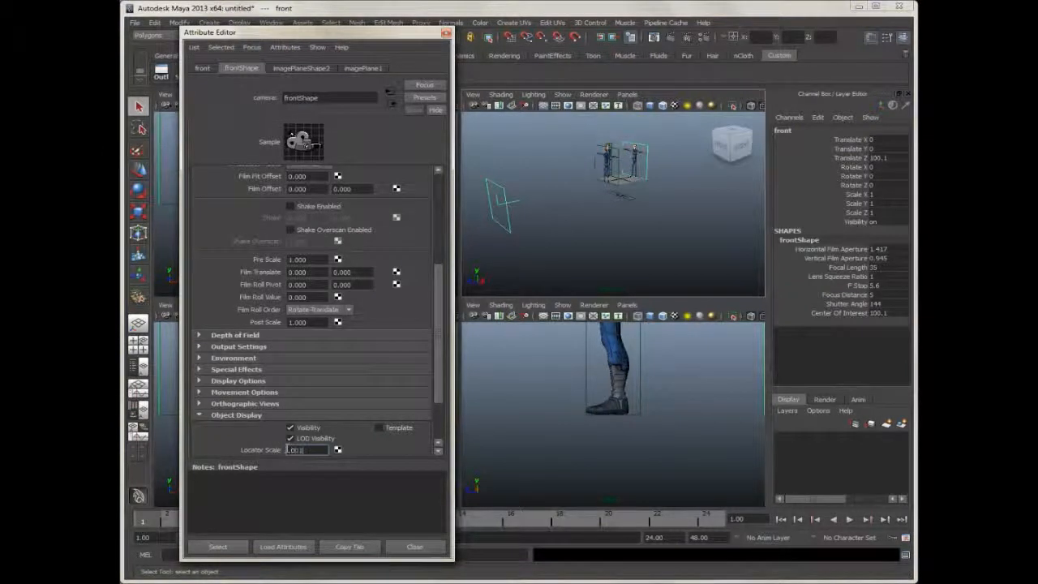
{"action": "type", "text": "001"}
{"action": "key", "text": "Return"}
{"action": "left_click", "coordinate": [519, 224]}
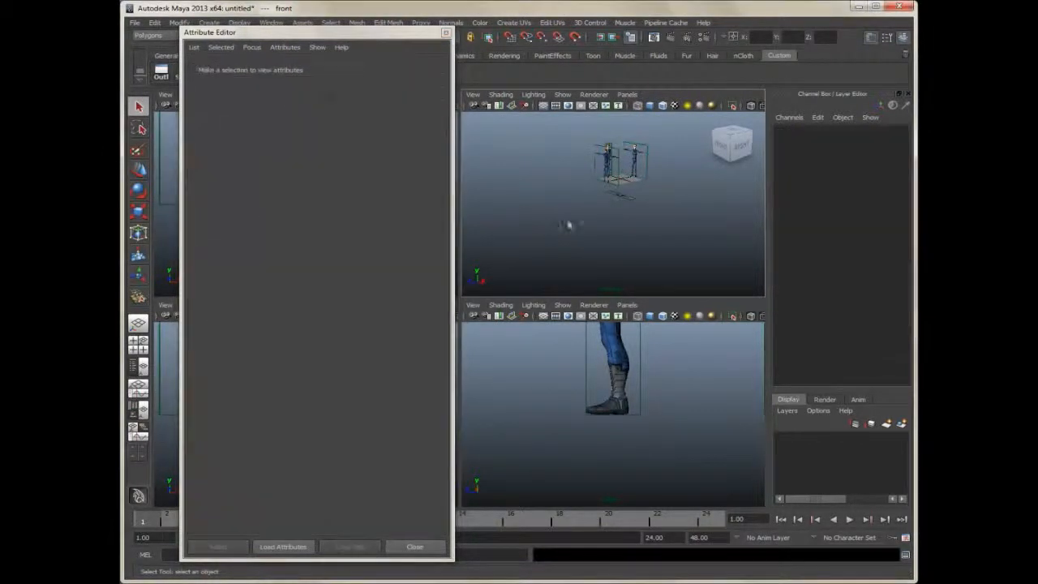
Set the top camera's Locator Scale to 0.001 and close its attributes
{"action": "left_click_drag", "start_coordinate": [683, 214], "coordinate": [614, 184], "text": "alt"}
{"action": "left_click", "coordinate": [589, 143]}
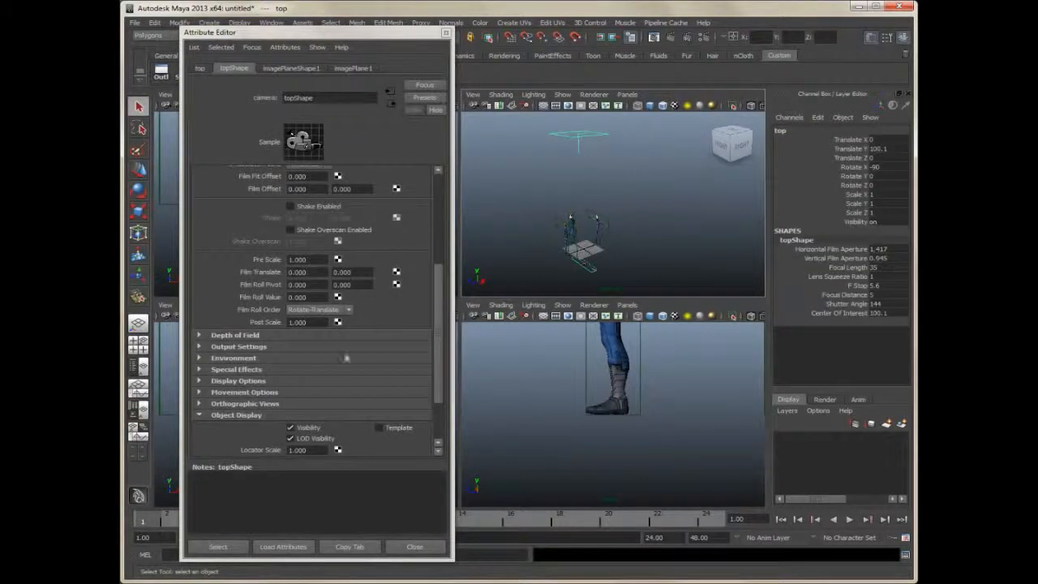
{"action": "double_click", "coordinate": [289, 450]}
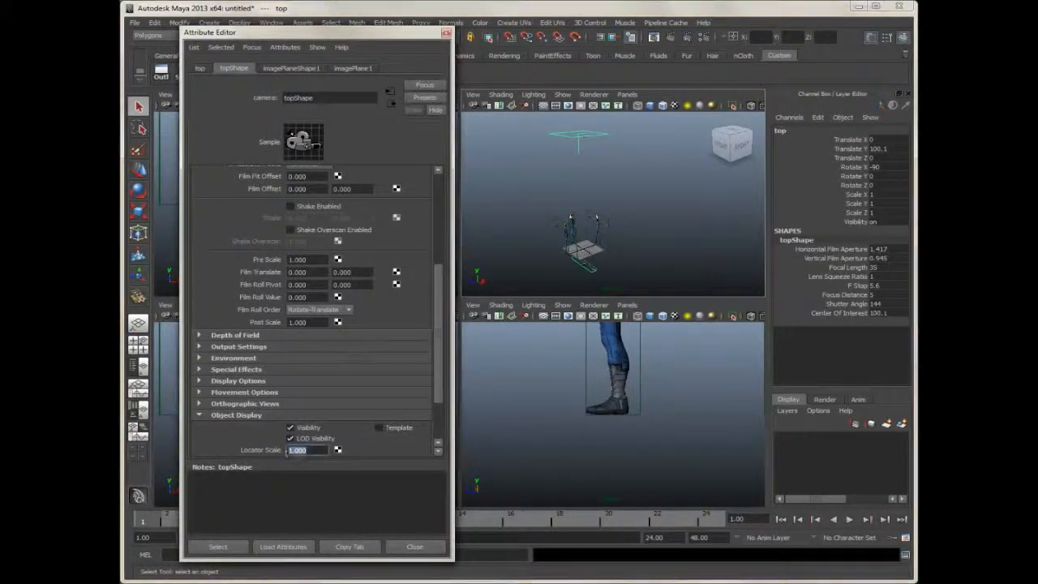
{"action": "key", "text": "Return"}
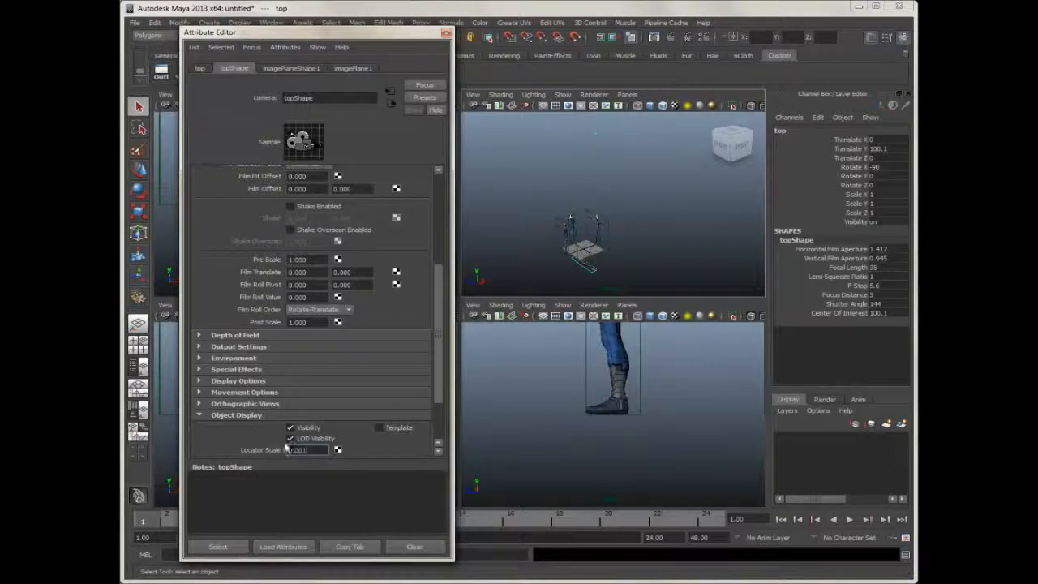
{"action": "left_click", "coordinate": [539, 218]}
{"action": "mouse_move", "coordinate": [686, 220]}
{"action": "left_mouse_down", "text": "alt"}
{"action": "mouse_move", "coordinate": [672, 210]}
{"action": "mouse_move", "coordinate": [686, 203]}
{"action": "left_mouse_up", "text": "alt"}
{"action": "mouse_move", "coordinate": [687, 201]}
{"action": "right_mouse_down", "text": "alt"}
{"action": "mouse_move", "coordinate": [504, 197]}
{"action": "mouse_move", "coordinate": [688, 202]}
{"action": "right_mouse_up", "text": "alt"}
{"action": "left_click", "coordinate": [446, 33]}
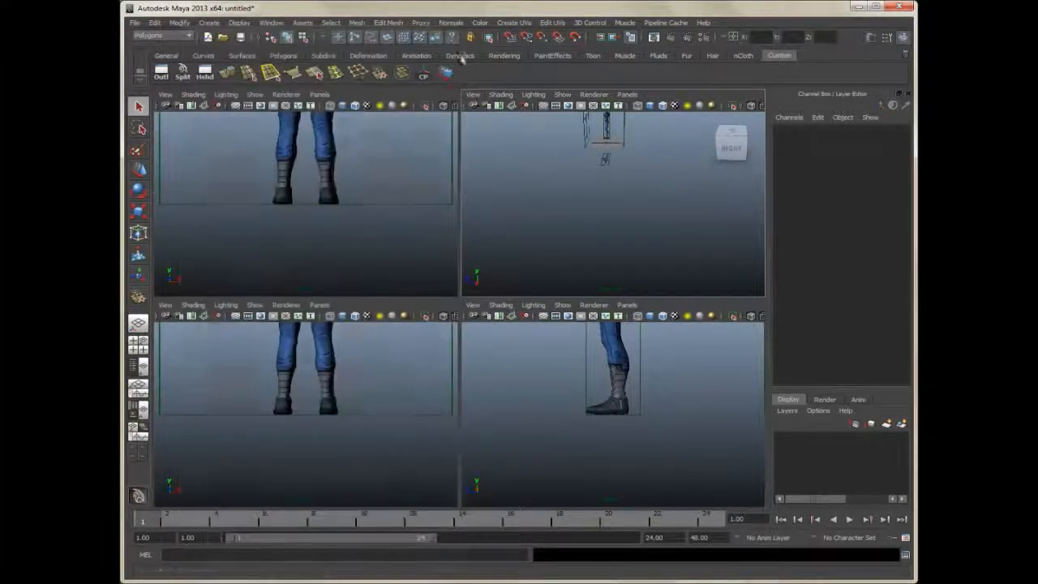
Create a new display layer named ImagePlanes
{"action": "middle_click_drag", "start_coordinate": [585, 184], "coordinate": [577, 250], "text": "alt"}
{"action": "left_click_drag", "start_coordinate": [577, 250], "coordinate": [631, 226], "text": "alt"}
{"action": "middle_click_drag", "start_coordinate": [630, 226], "coordinate": [638, 217], "text": "alt"}
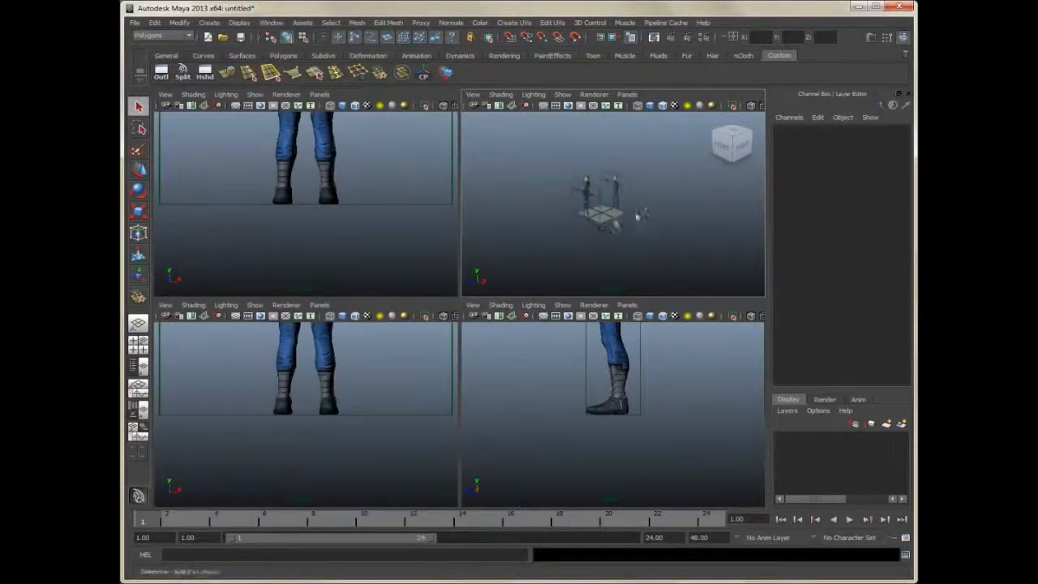
{"action": "right_click_drag", "start_coordinate": [637, 217], "coordinate": [765, 232], "text": "alt"}
{"action": "left_click_drag", "start_coordinate": [707, 220], "coordinate": [669, 222], "text": "alt"}
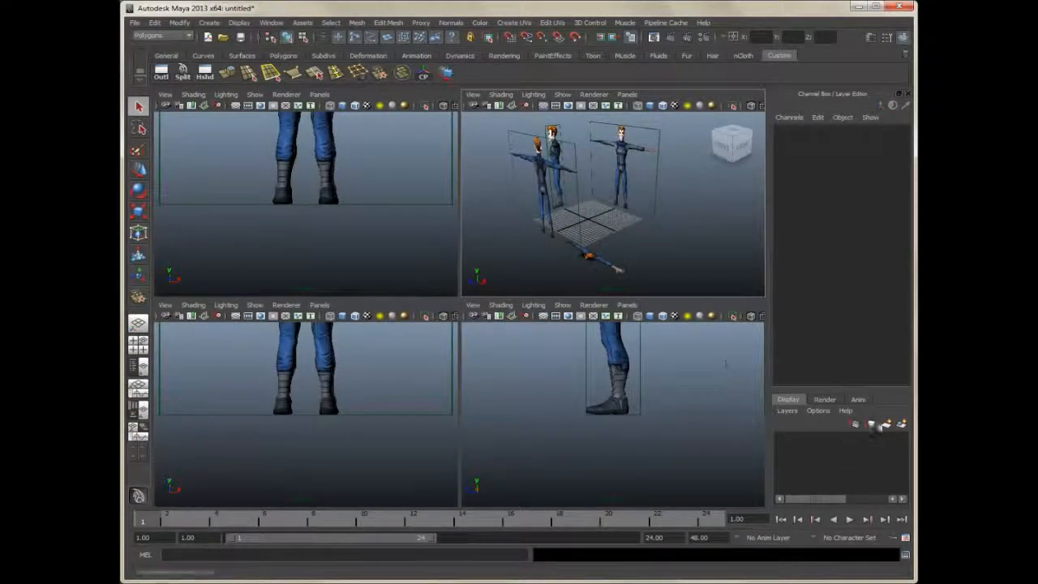
{"action": "left_click", "coordinate": [901, 425]}
{"action": "double_click", "coordinate": [829, 440]}
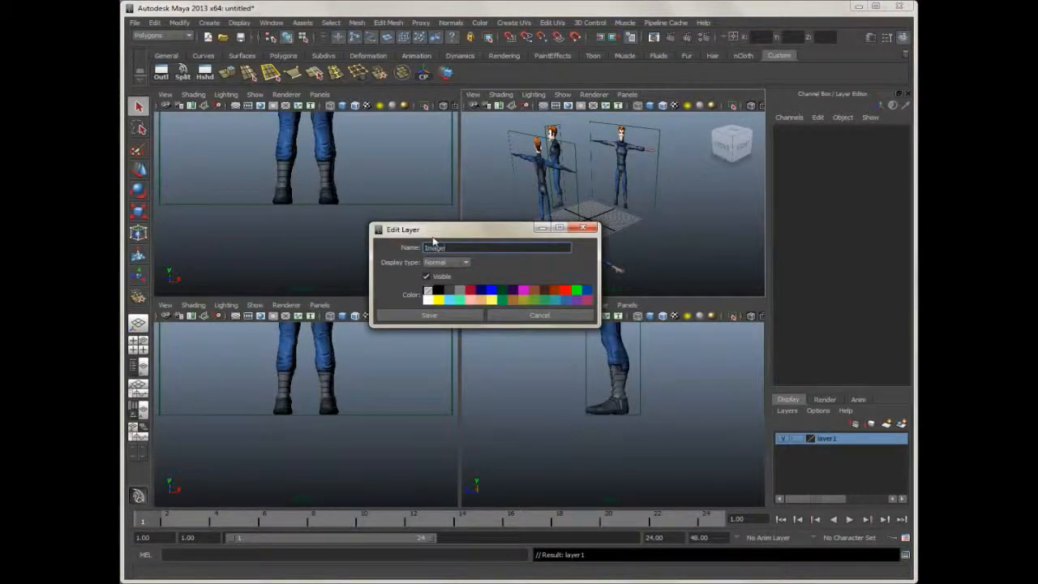
{"action": "type", "text": "ImagePlanes"}
{"action": "left_click", "coordinate": [429, 315]}
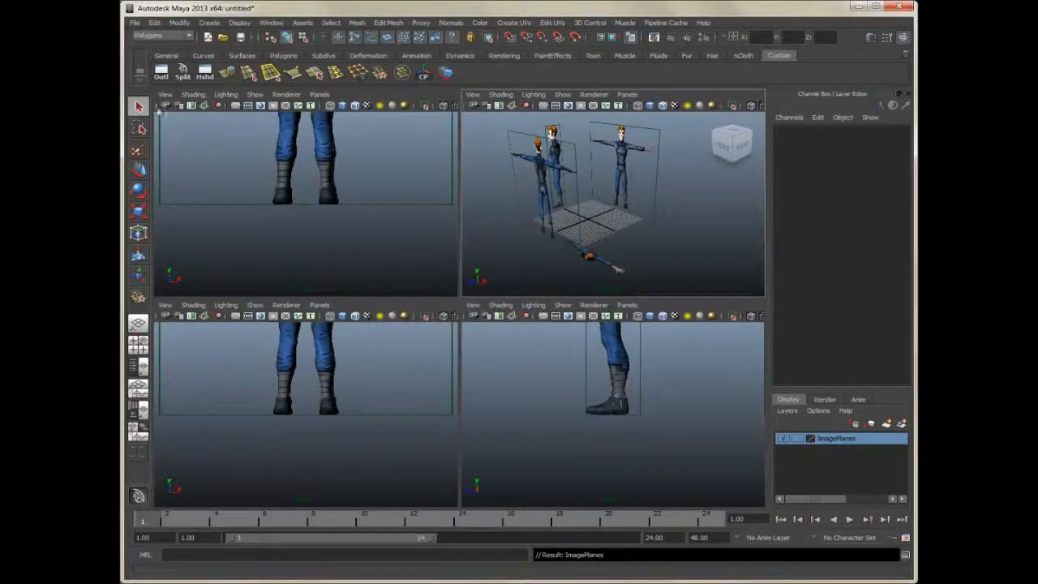
Select the camera that holds the back reference image and rename it Back
{"action": "left_click", "coordinate": [166, 94]}
{"action": "left_click", "coordinate": [193, 112]}
{"action": "left_click", "coordinate": [799, 130]}
{"action": "type", "text": "Back"}
{"action": "key", "text": "Return"}
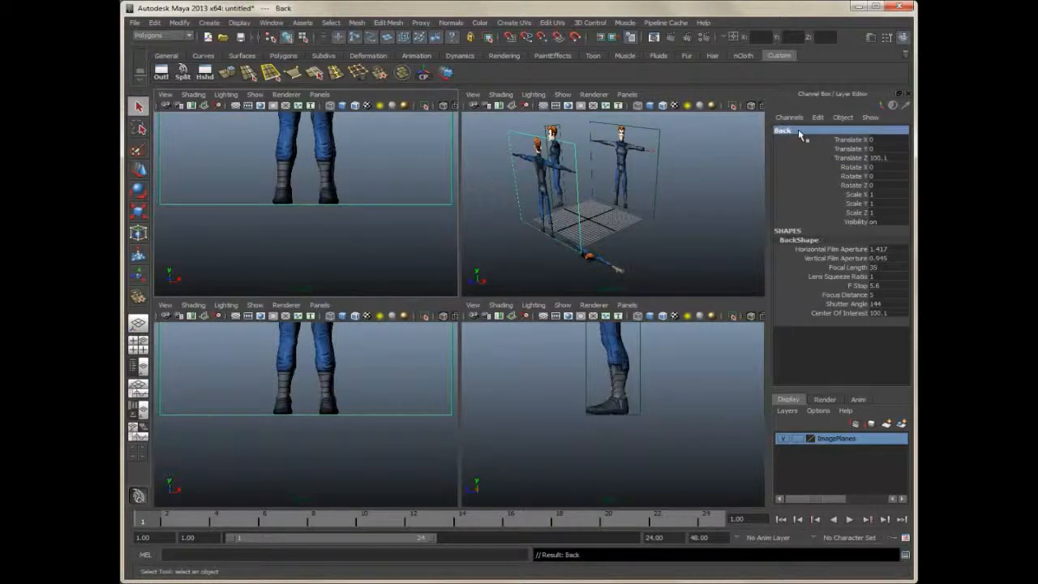
Add the Back camera to the ImagePlanes layer and set the layer's display type to Reference
{"action": "right_click", "coordinate": [837, 440]}
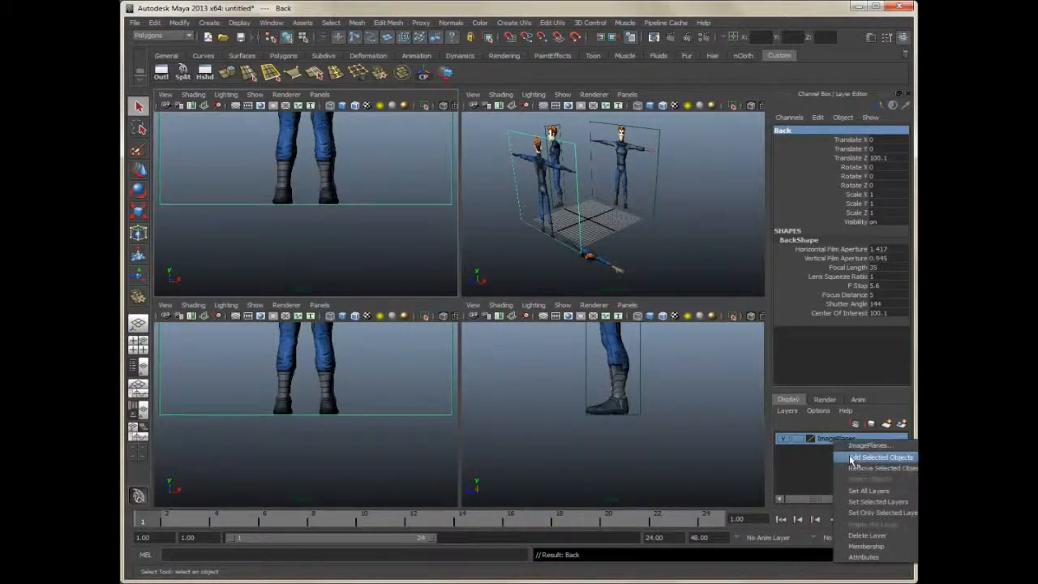
{"action": "left_click", "coordinate": [852, 459]}
{"action": "left_click", "coordinate": [798, 439]}
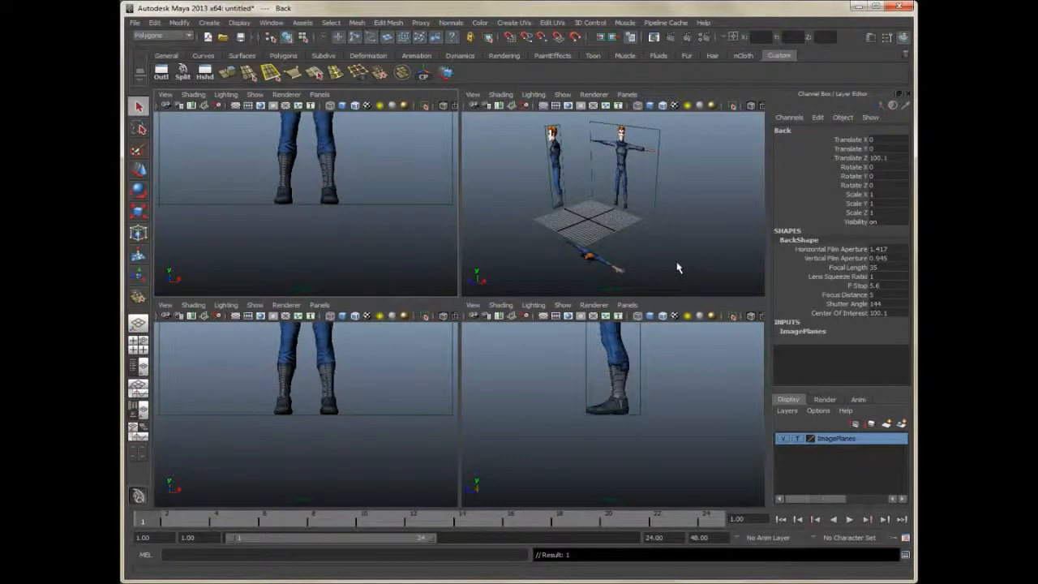
{"action": "left_click", "coordinate": [799, 438]}
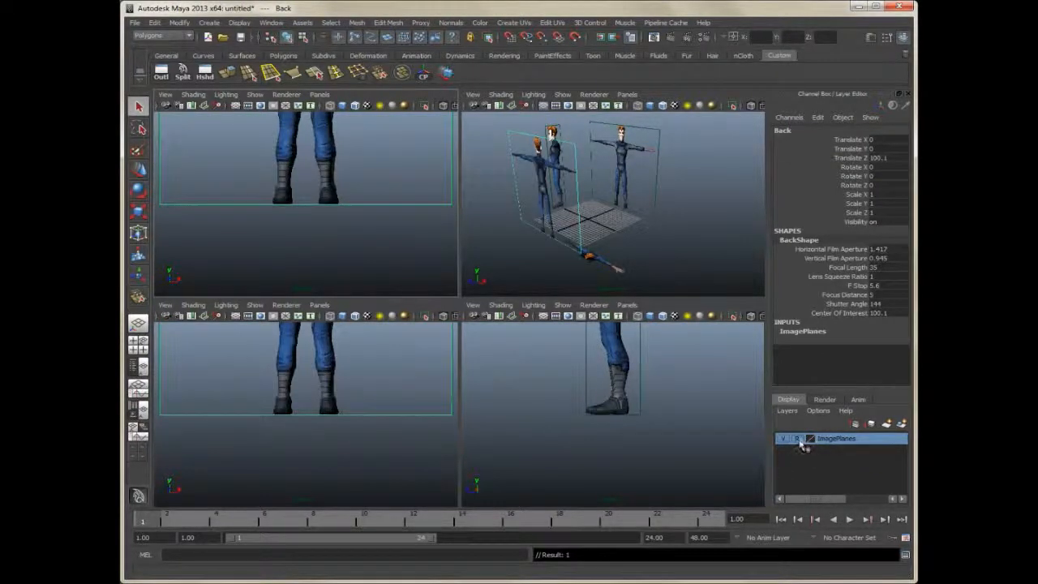
{"action": "left_click", "coordinate": [711, 231]}
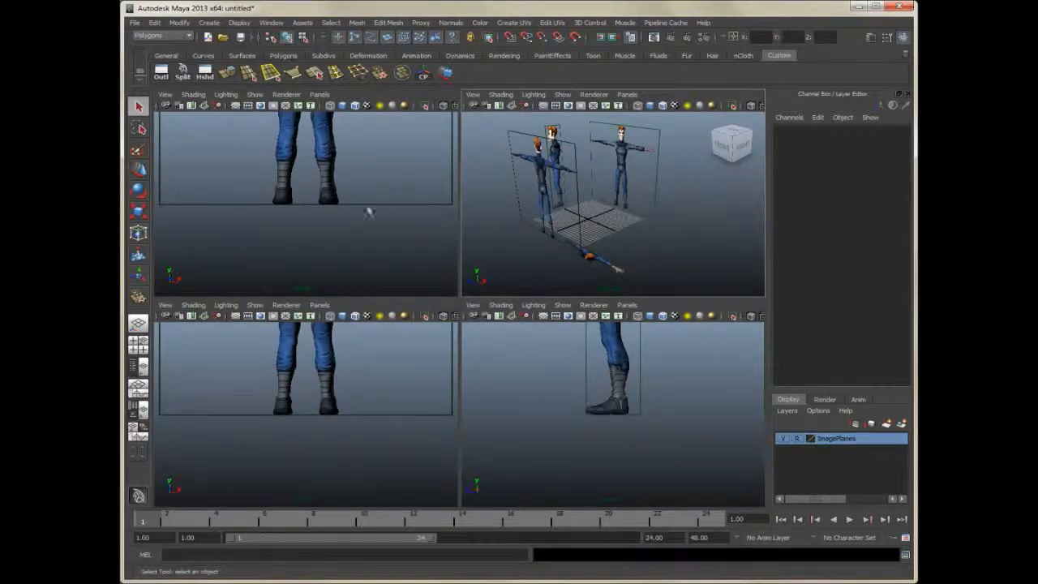
Select the front view's camera and add it to the ImagePlanes layer
{"action": "left_click", "coordinate": [378, 410]}
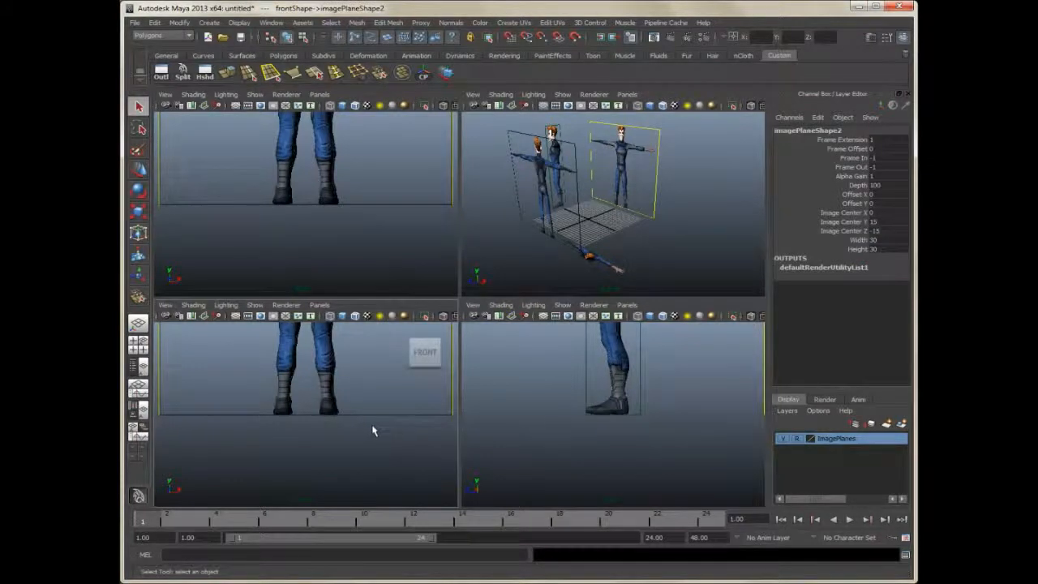
{"action": "middle_click_drag", "start_coordinate": [371, 406], "coordinate": [356, 434], "text": "alt"}
{"action": "scroll", "coordinate": [308, 398], "scroll_direction": "down", "scroll_amount": 5}
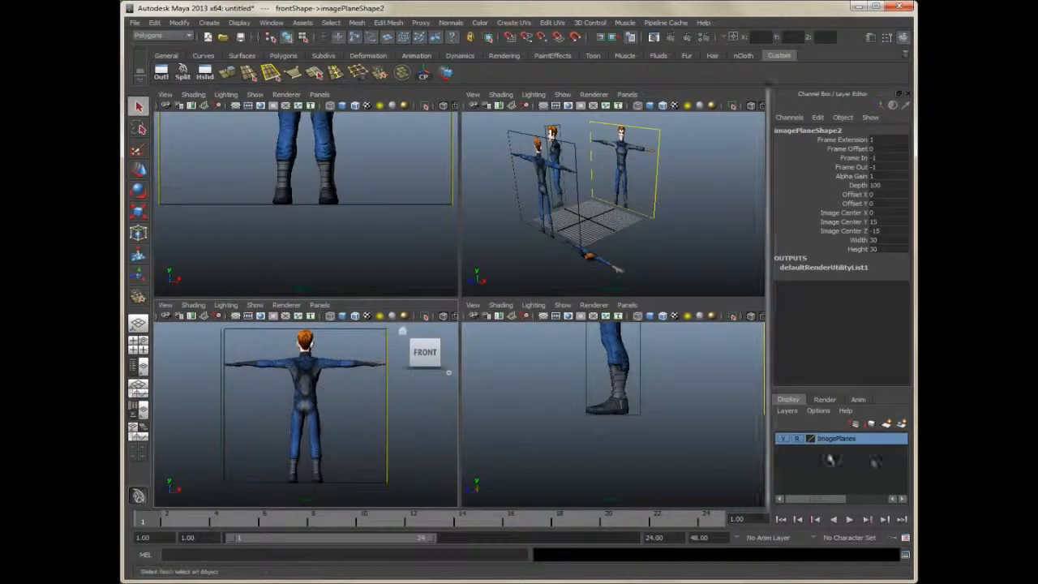
{"action": "right_click", "coordinate": [833, 440]}
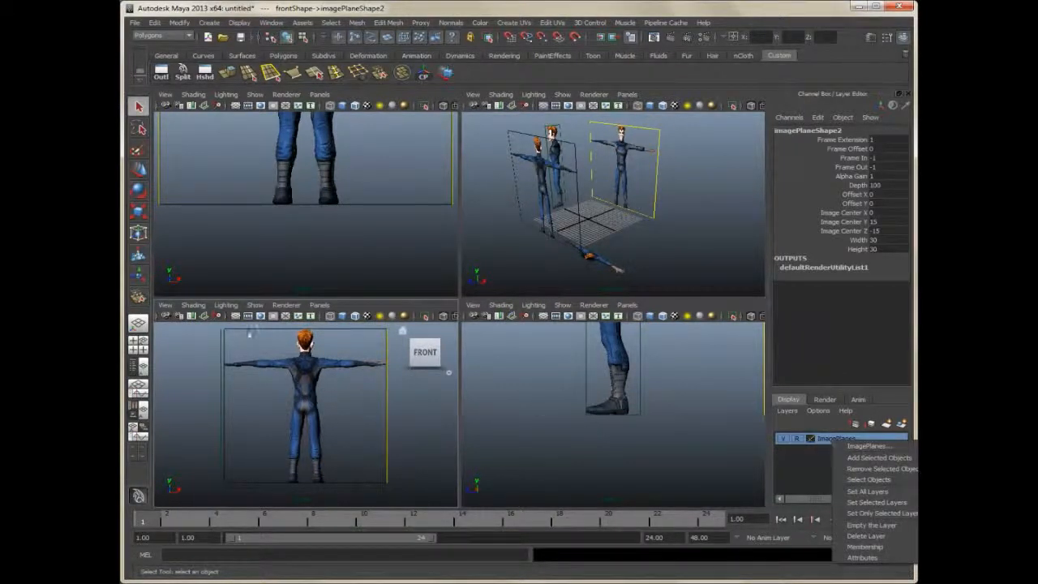
{"action": "left_click", "coordinate": [165, 305]}
{"action": "left_click", "coordinate": [190, 321]}
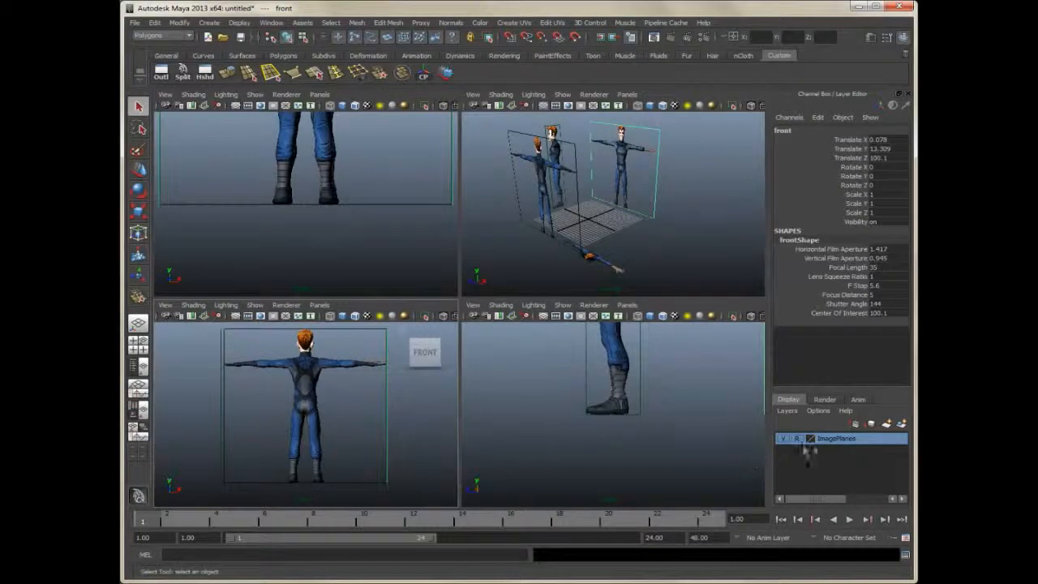
{"action": "right_click", "coordinate": [828, 441]}
{"action": "left_click", "coordinate": [835, 459]}
{"action": "left_click", "coordinate": [713, 439]}
Select the side view's camera, add it to the ImagePlanes layer and deselect it
{"action": "left_click", "coordinate": [640, 419]}
{"action": "left_click", "coordinate": [473, 305]}
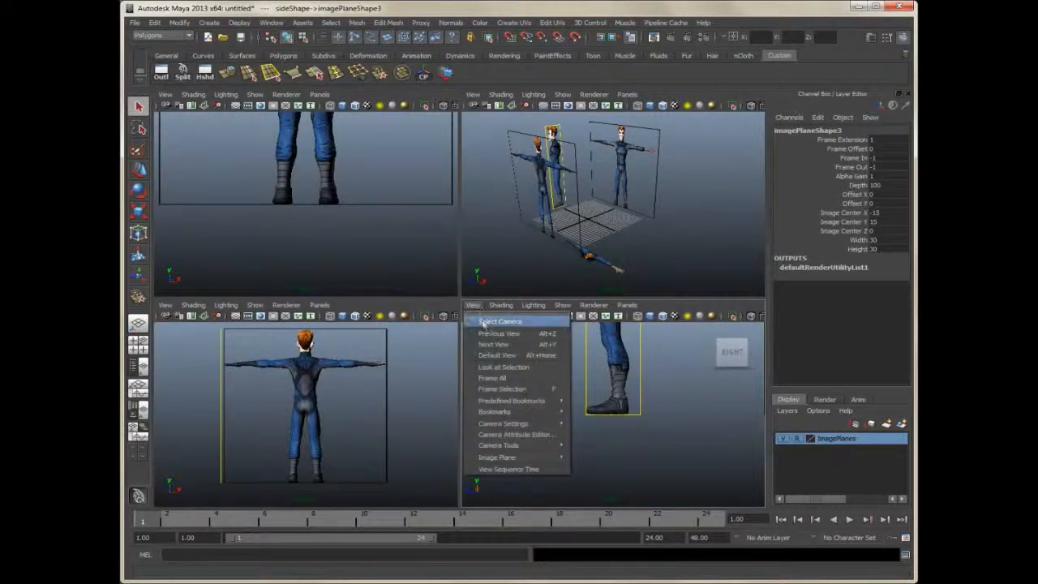
{"action": "left_click", "coordinate": [493, 328]}
{"action": "right_click", "coordinate": [836, 440]}
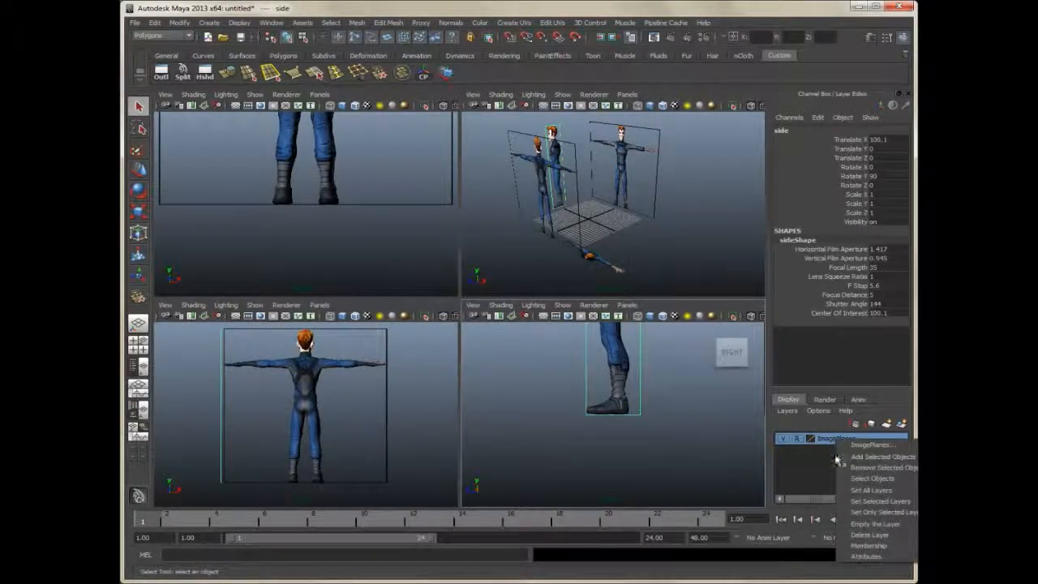
{"action": "left_click", "coordinate": [860, 453]}
{"action": "left_click", "coordinate": [700, 419]}
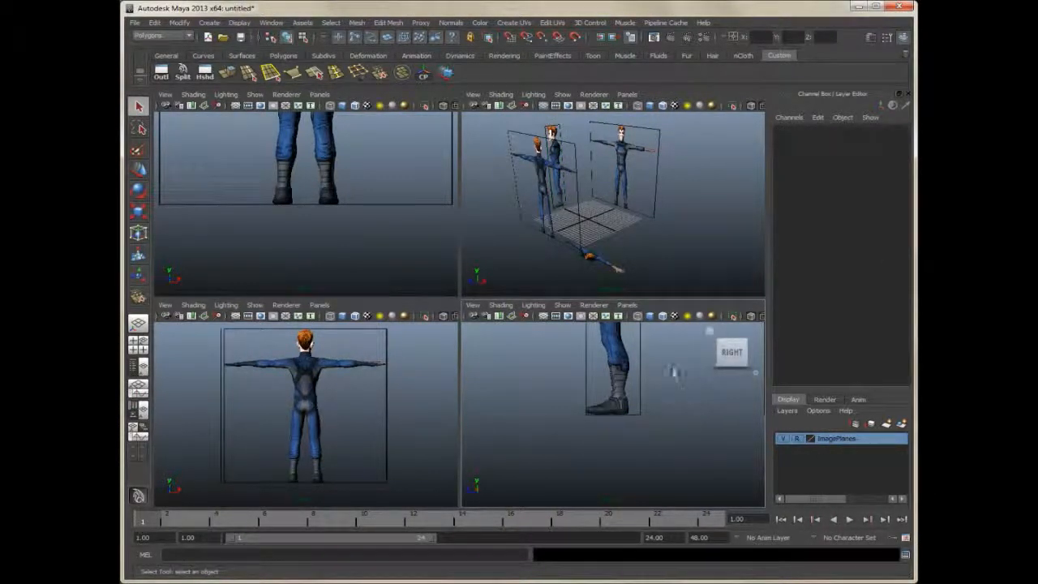
Switch the back view panel to the orthographic top view, add its camera to the ImagePlanes layer and deselect it
{"action": "left_click", "coordinate": [315, 95]}
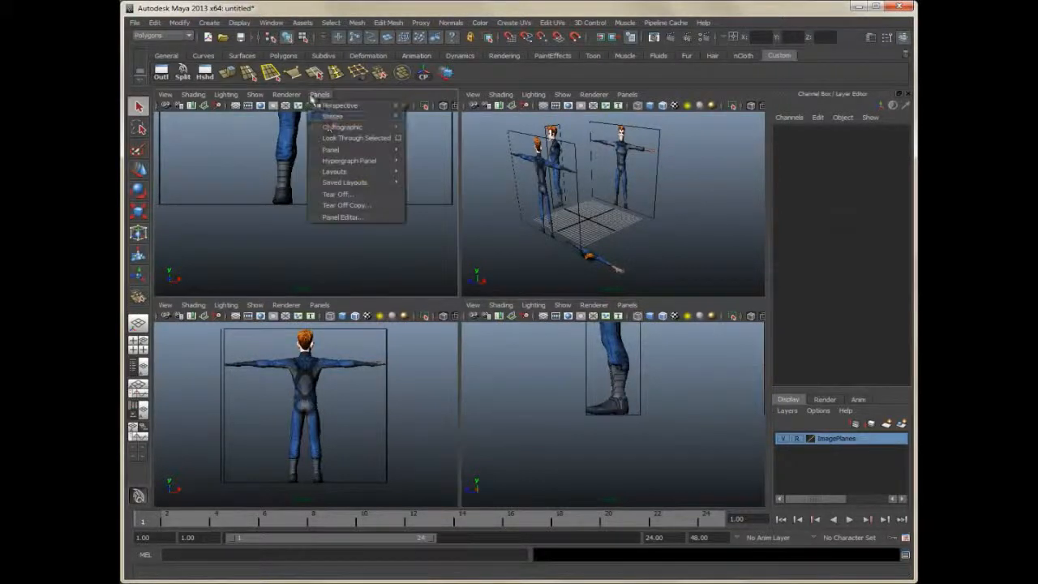
{"action": "mouse_move", "coordinate": [365, 128]}
{"action": "left_click", "coordinate": [425, 161]}
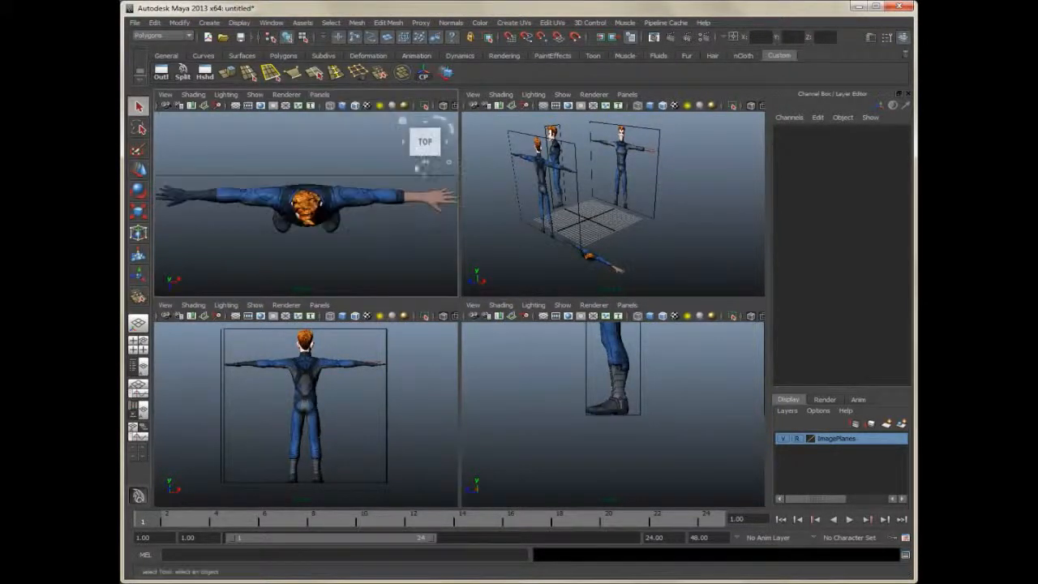
{"action": "left_click", "coordinate": [165, 94]}
{"action": "left_click", "coordinate": [182, 109]}
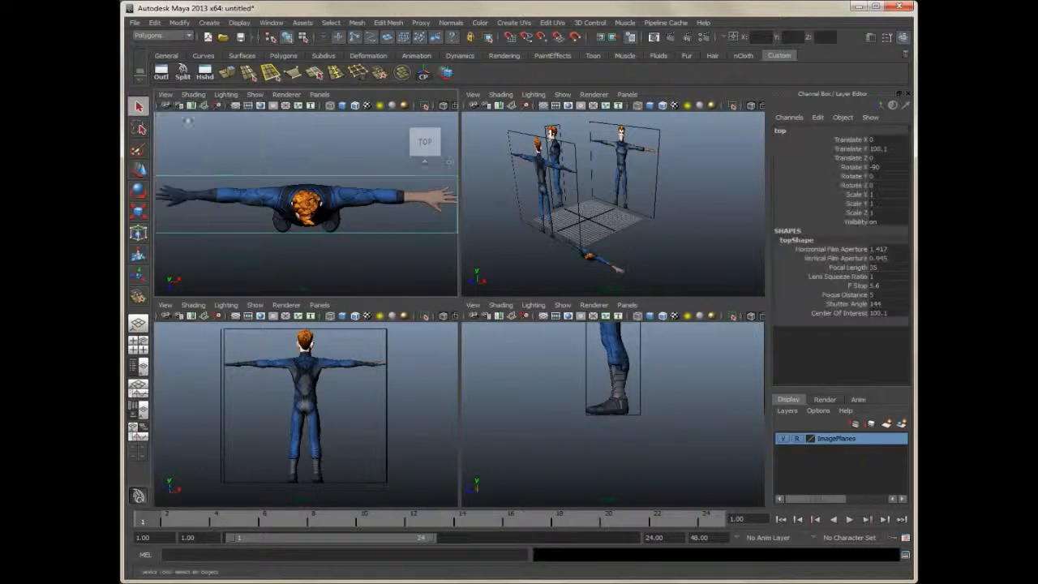
{"action": "right_click", "coordinate": [839, 453]}
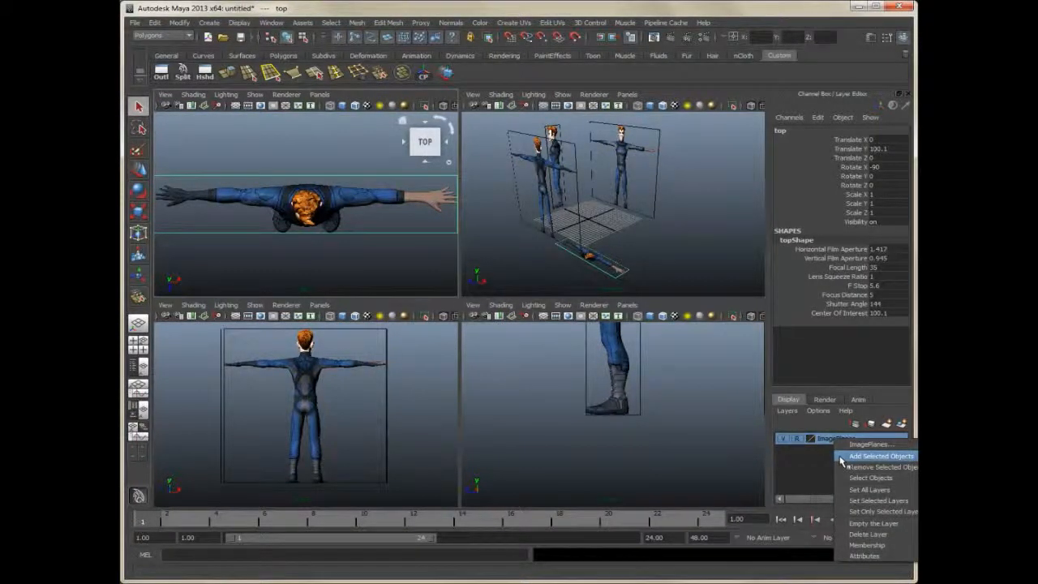
{"action": "left_click", "coordinate": [844, 457]}
{"action": "left_click", "coordinate": [404, 274]}
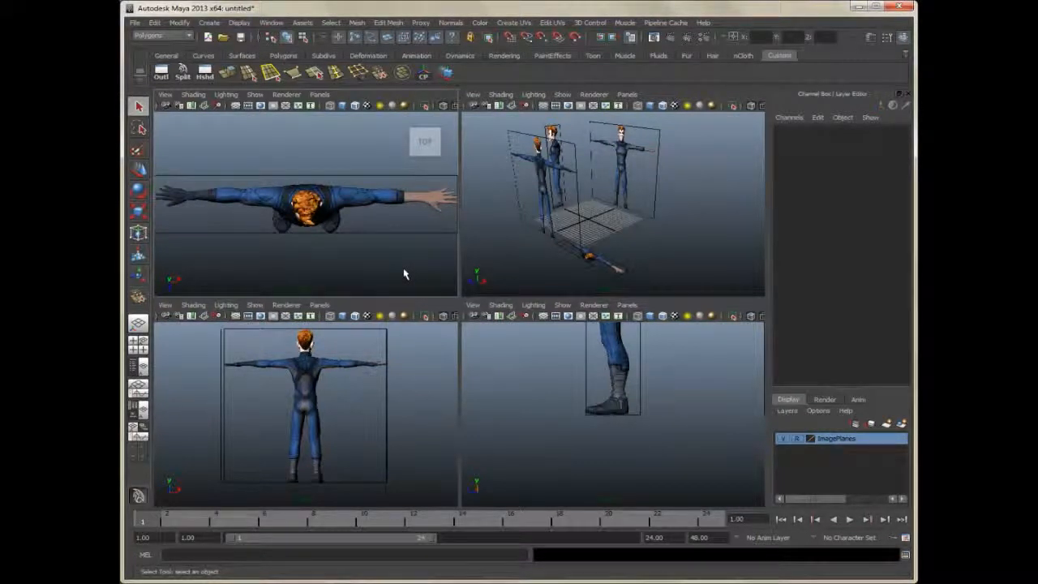
Select the top camera and set its Sven_Top.png image plane to display only when looking through the camera
{"action": "left_click", "coordinate": [165, 95]}
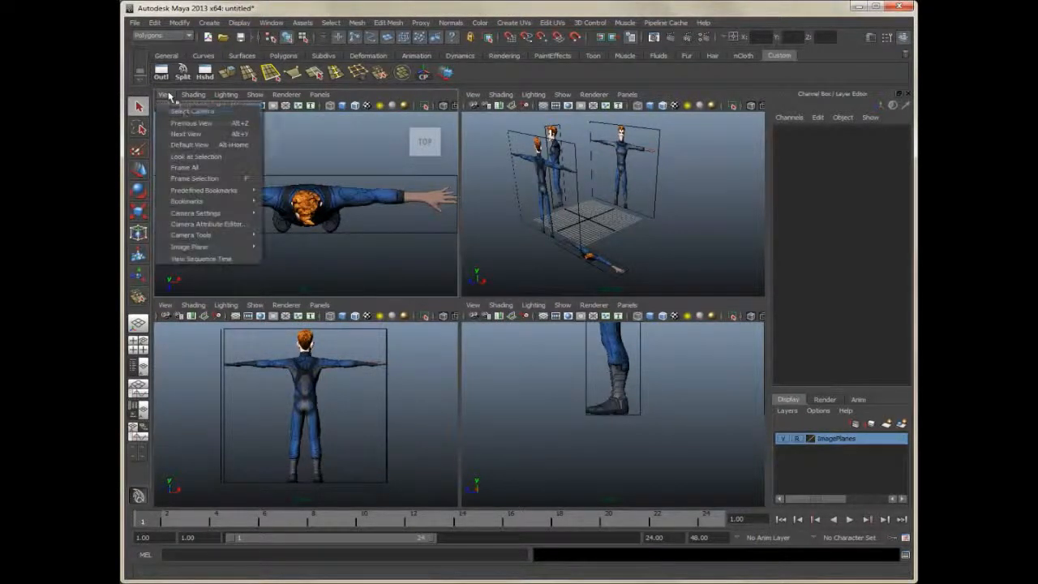
{"action": "left_click", "coordinate": [185, 116]}
{"action": "key", "text": "ctrl+a"}
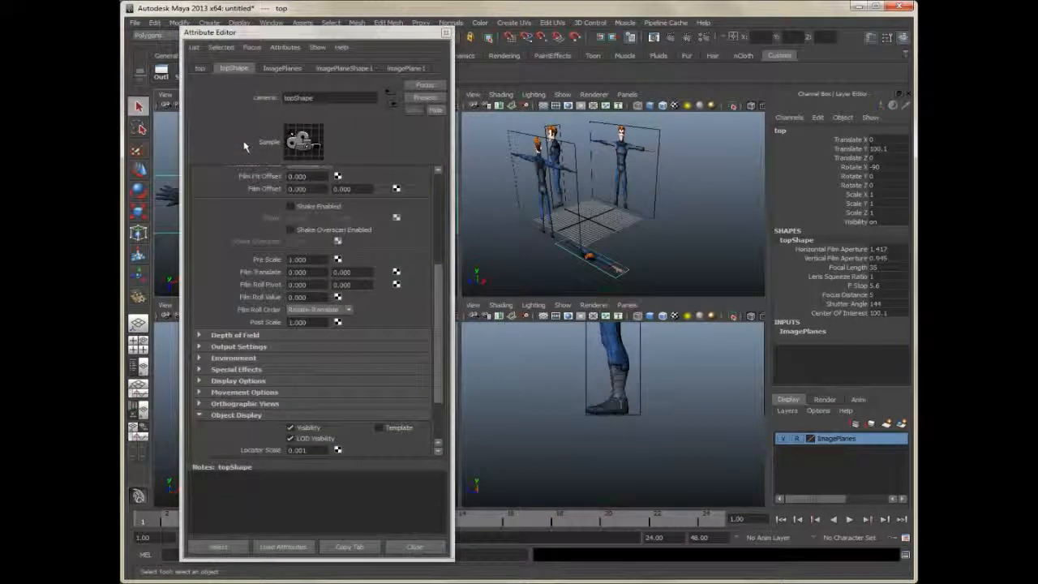
{"action": "left_click", "coordinate": [199, 68]}
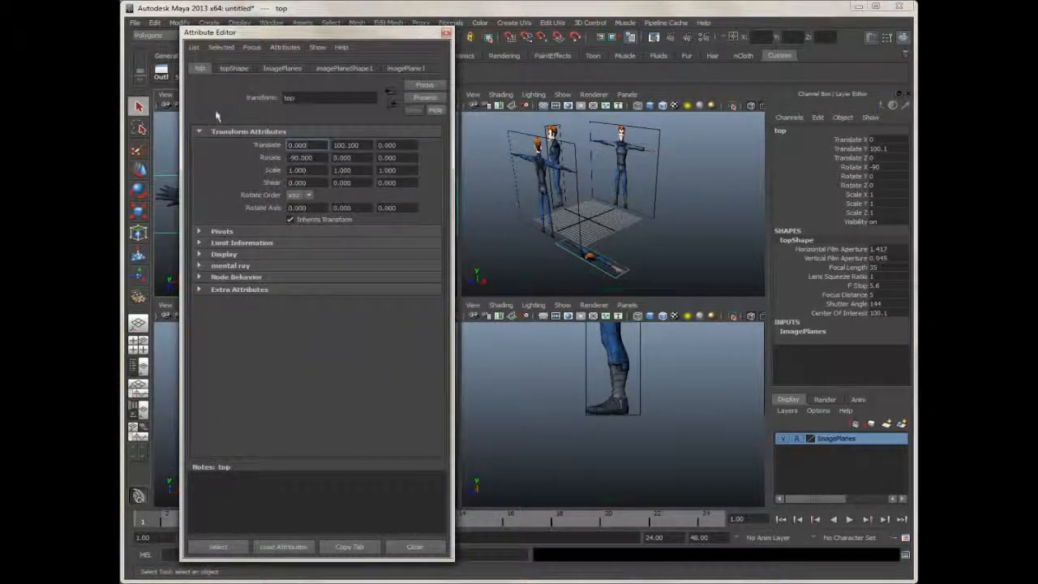
{"action": "left_click", "coordinate": [345, 70]}
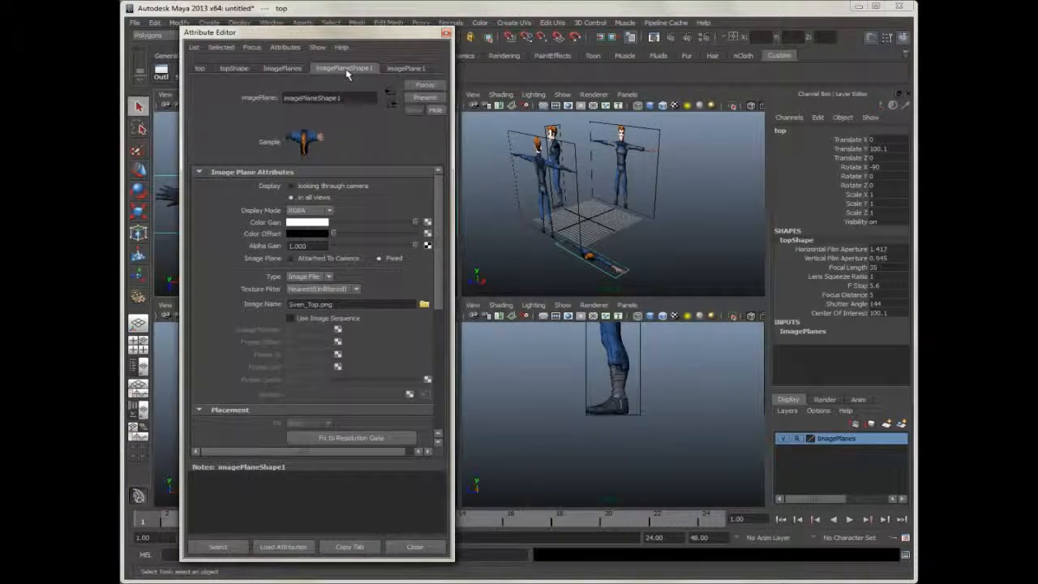
{"action": "left_click", "coordinate": [291, 186]}
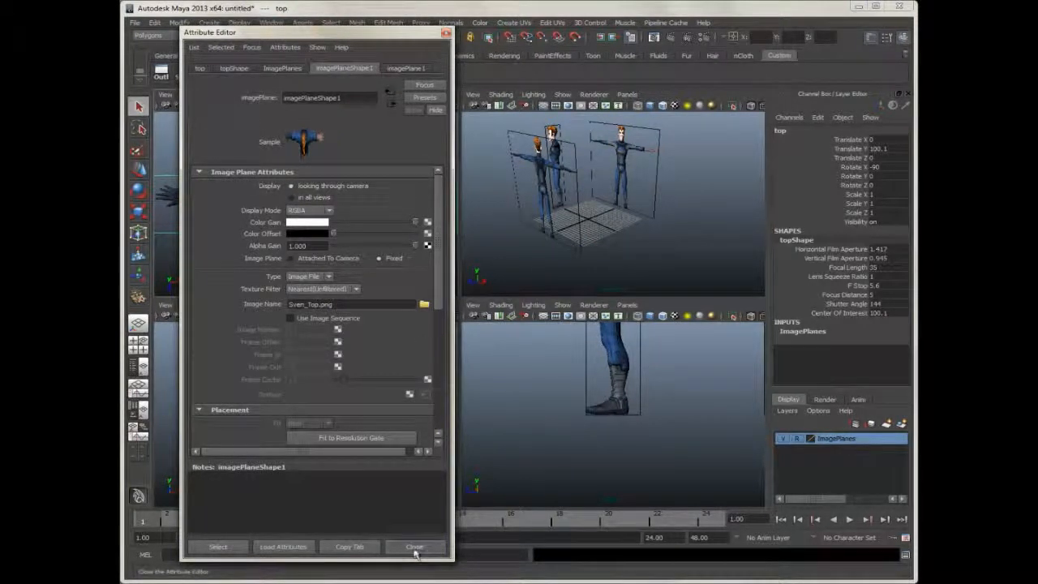
{"action": "left_click", "coordinate": [415, 546]}
Set the front camera's Sven_Front.png image plane to display only when looking through the camera, and clear the selection
{"action": "left_click", "coordinate": [165, 305]}
{"action": "left_click", "coordinate": [186, 322]}
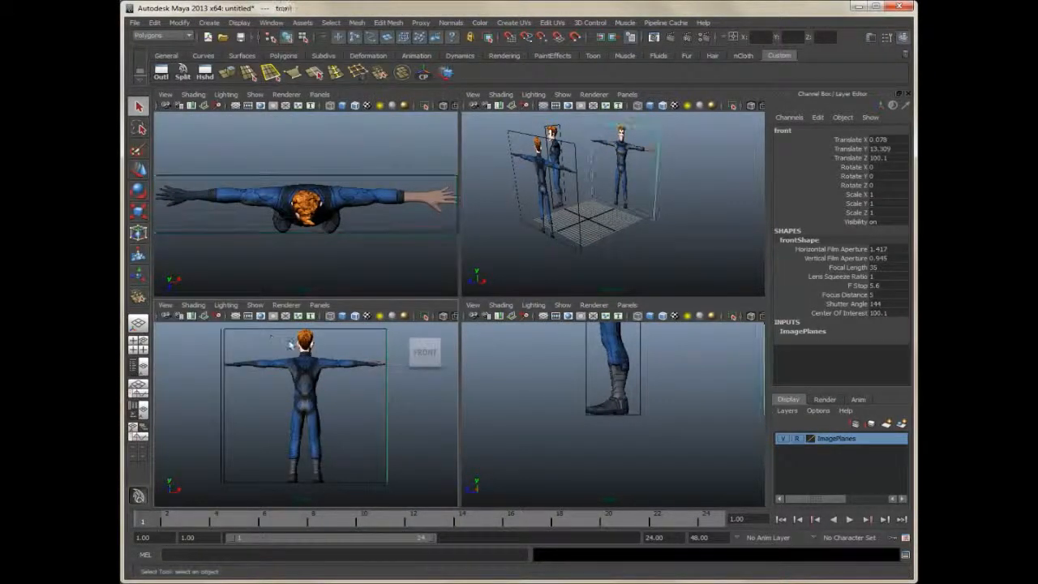
{"action": "key", "text": "ctrl+a"}
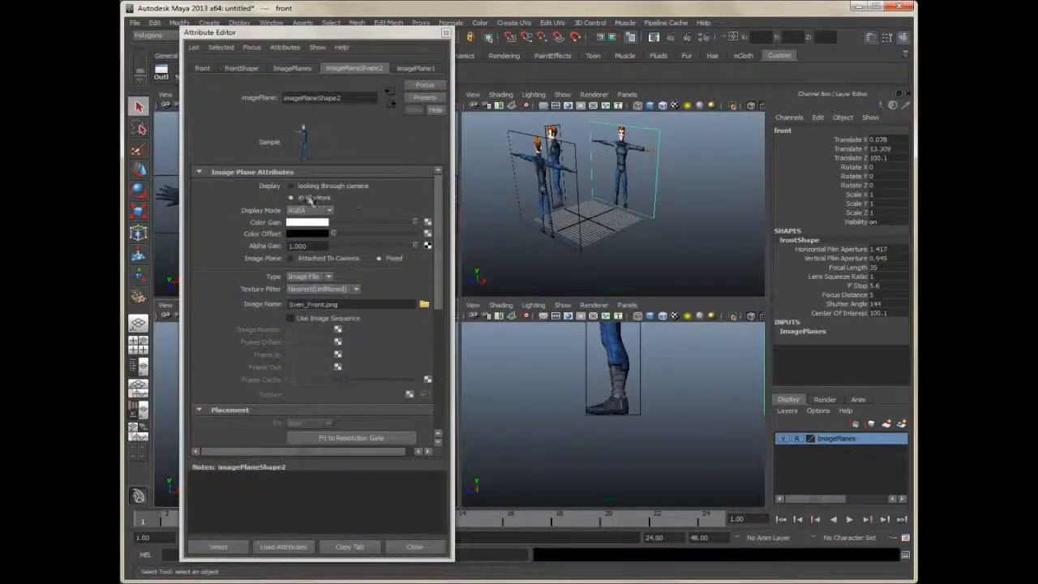
{"action": "left_click", "coordinate": [415, 547]}
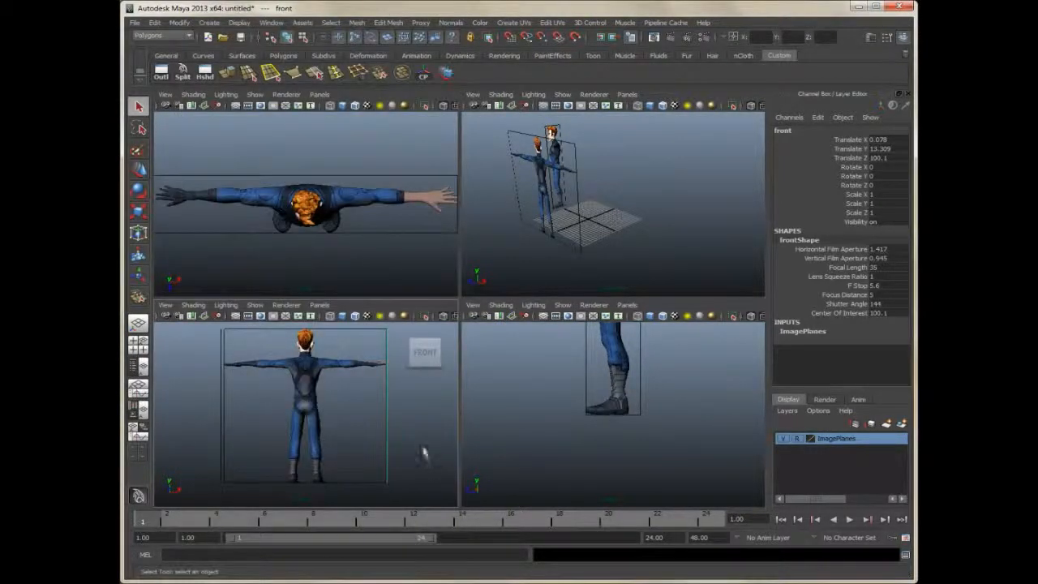
{"action": "left_click", "coordinate": [420, 451]}
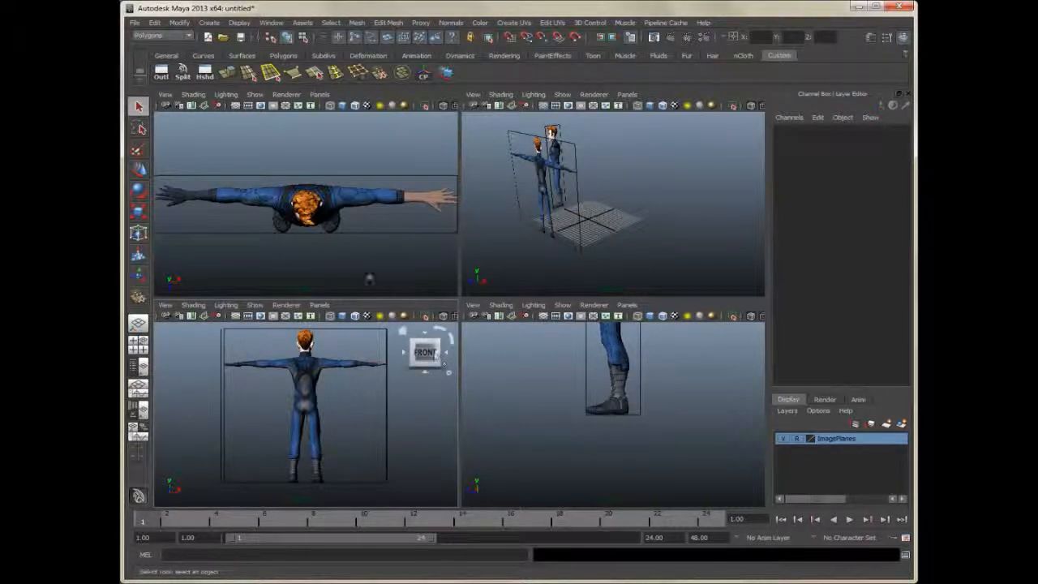
Switch the top view panel to the Back camera and set its Sven_Back.png image plane to display only when looking through the camera
{"action": "left_click", "coordinate": [318, 95]}
{"action": "mouse_move", "coordinate": [342, 128]}
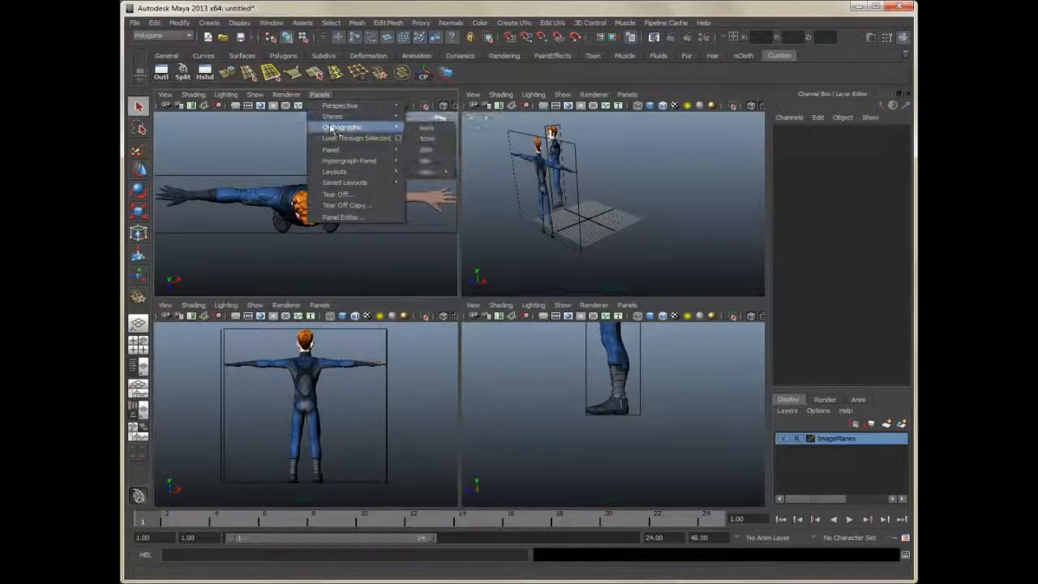
{"action": "left_click", "coordinate": [428, 130]}
{"action": "left_click", "coordinate": [276, 197]}
{"action": "key", "text": "ctrl+a"}
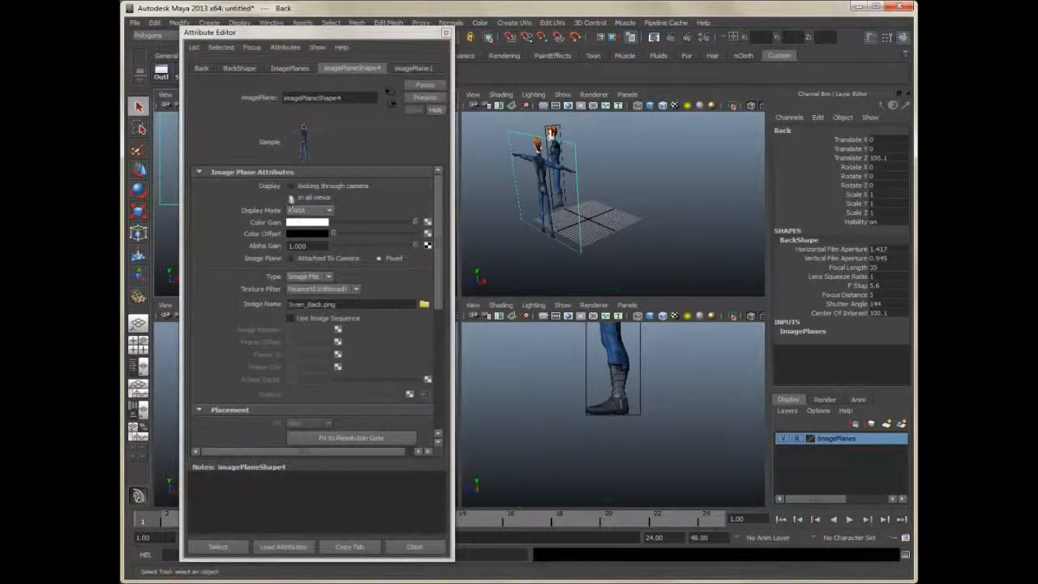
{"action": "left_click", "coordinate": [414, 548]}
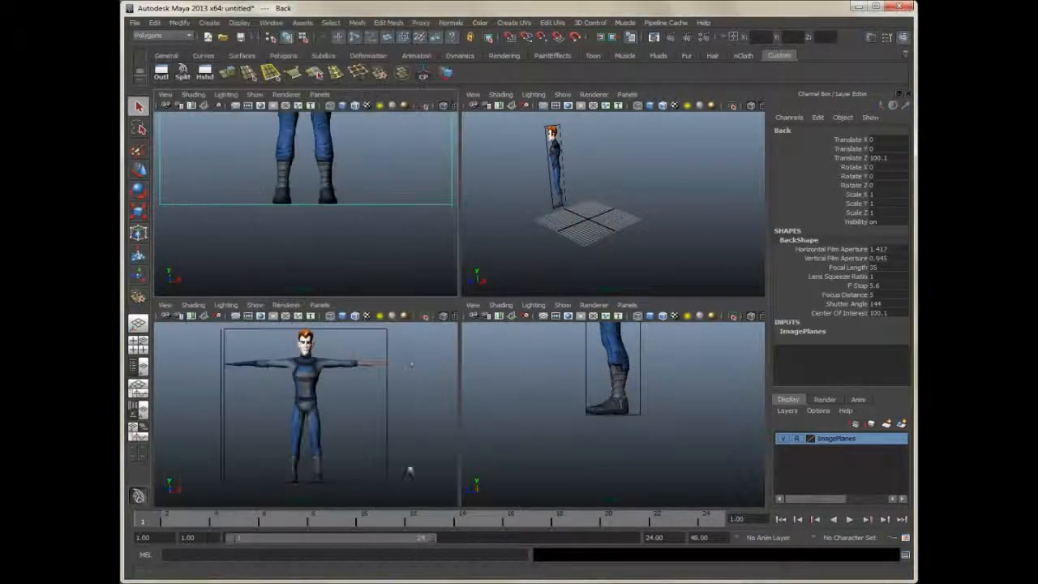
{"action": "left_click", "coordinate": [358, 280]}
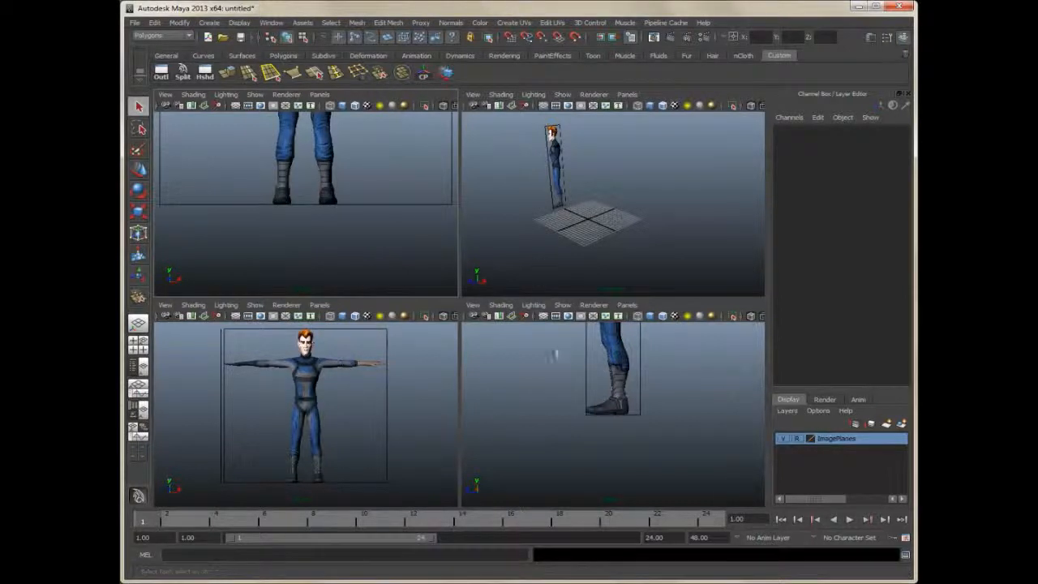
Set the side camera's Sven_Side.png image plane to display only when looking through the camera, and clear the selection
{"action": "left_click", "coordinate": [473, 305]}
{"action": "left_click", "coordinate": [496, 322]}
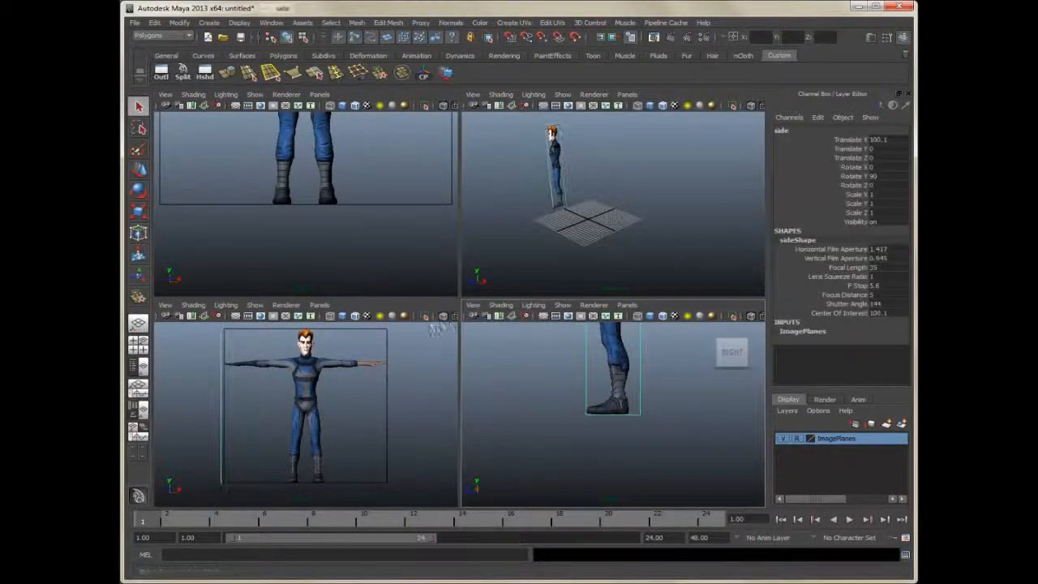
{"action": "key", "text": "ctrl+a"}
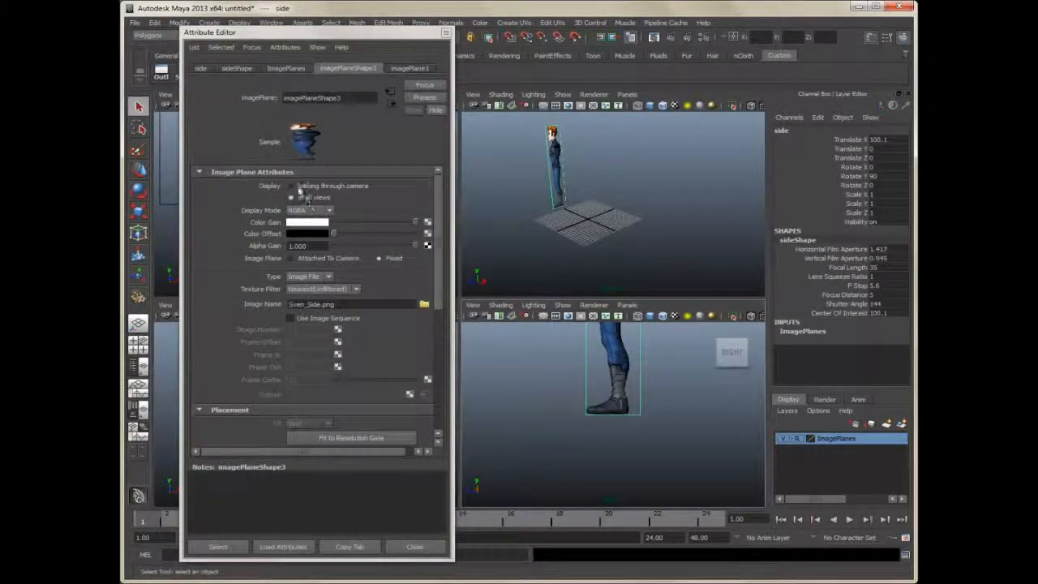
{"action": "left_click", "coordinate": [414, 548]}
{"action": "left_click", "coordinate": [519, 409]}
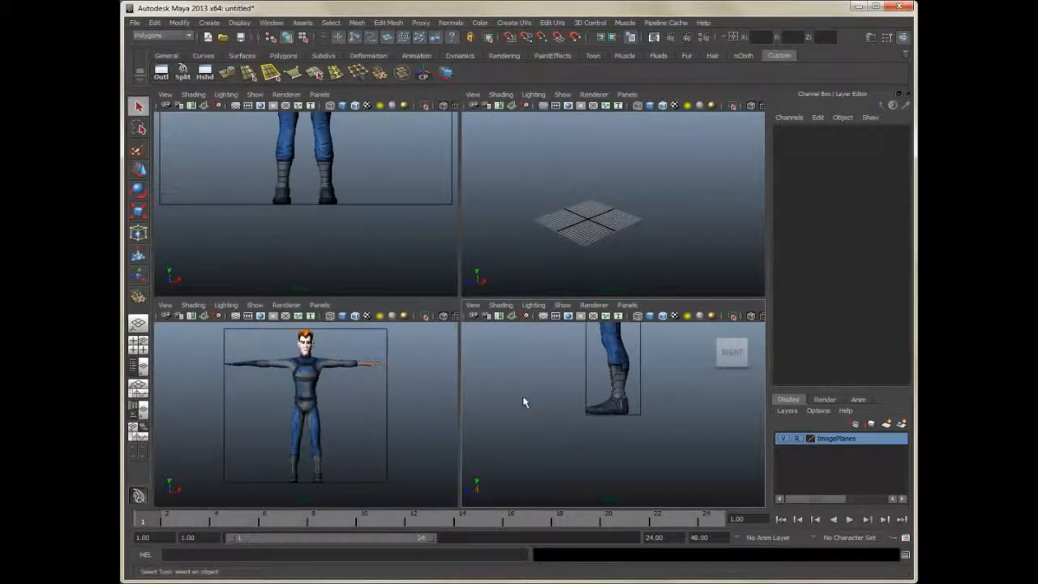
Frame the whole Sven reference figure in the side, front and back views
{"action": "middle_click_drag", "start_coordinate": [572, 393], "coordinate": [579, 452], "text": "alt"}
{"action": "right_click_drag", "start_coordinate": [579, 452], "coordinate": [549, 411], "text": "alt"}
{"action": "middle_click_drag", "start_coordinate": [570, 398], "coordinate": [577, 435], "text": "alt"}
{"action": "right_click_drag", "start_coordinate": [577, 436], "coordinate": [557, 412], "text": "alt"}
{"action": "mouse_move", "coordinate": [569, 399]}
{"action": "middle_mouse_down", "text": "alt"}
{"action": "mouse_move", "coordinate": [565, 410]}
{"action": "mouse_move", "coordinate": [584, 400]}
{"action": "middle_mouse_up", "text": "alt"}
{"action": "right_click_drag", "start_coordinate": [360, 405], "coordinate": [359, 400], "text": "alt"}
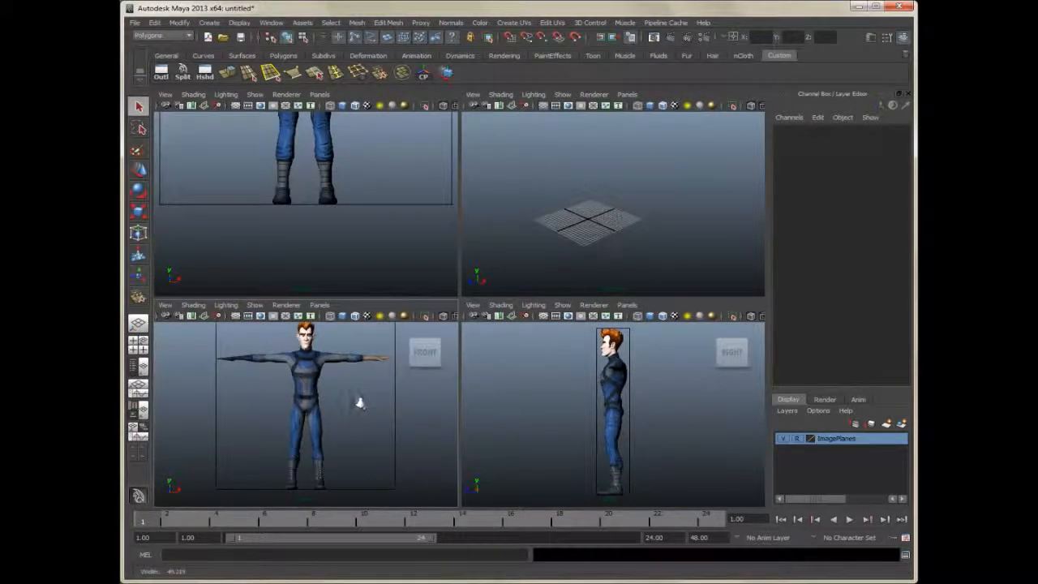
{"action": "middle_click_drag", "start_coordinate": [359, 400], "coordinate": [357, 408], "text": "alt"}
{"action": "right_click_drag", "start_coordinate": [347, 409], "coordinate": [342, 408], "text": "alt"}
{"action": "right_click_drag", "start_coordinate": [332, 260], "coordinate": [227, 250], "text": "alt"}
{"action": "middle_click_drag", "start_coordinate": [279, 198], "coordinate": [292, 266], "text": "alt"}
{"action": "right_click_drag", "start_coordinate": [292, 234], "coordinate": [289, 225], "text": "alt"}
{"action": "middle_click_drag", "start_coordinate": [289, 222], "coordinate": [276, 238], "text": "alt"}
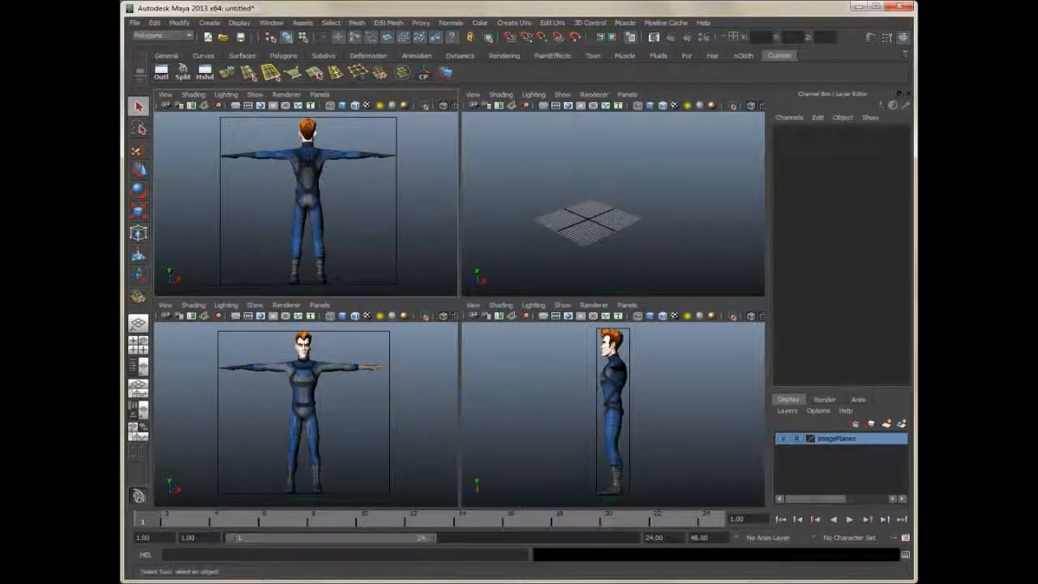
Switch the back view panel to the orthographic top view
{"action": "left_click", "coordinate": [320, 94]}
{"action": "mouse_move", "coordinate": [349, 128]}
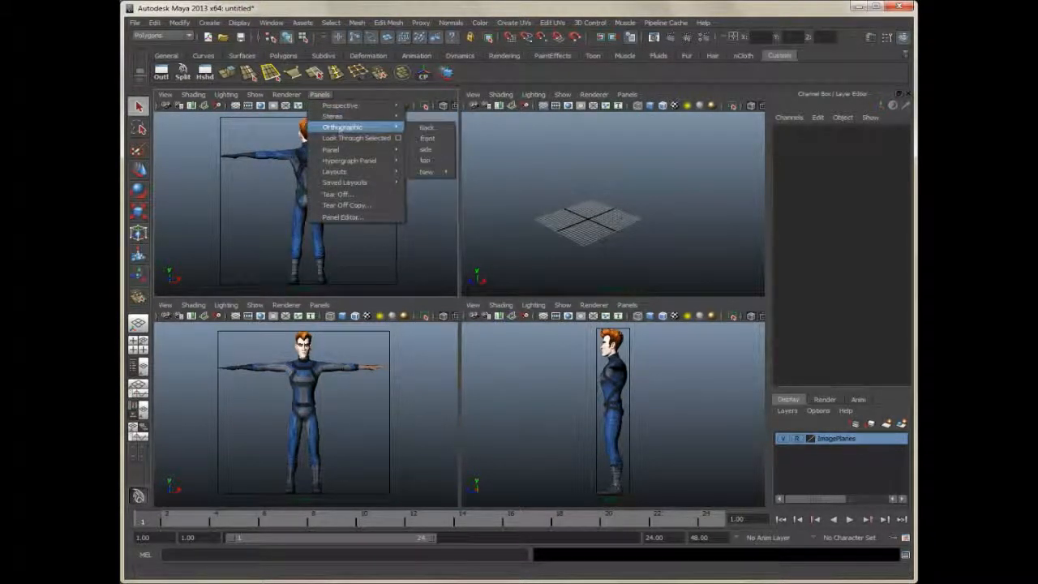
{"action": "left_click", "coordinate": [422, 160]}
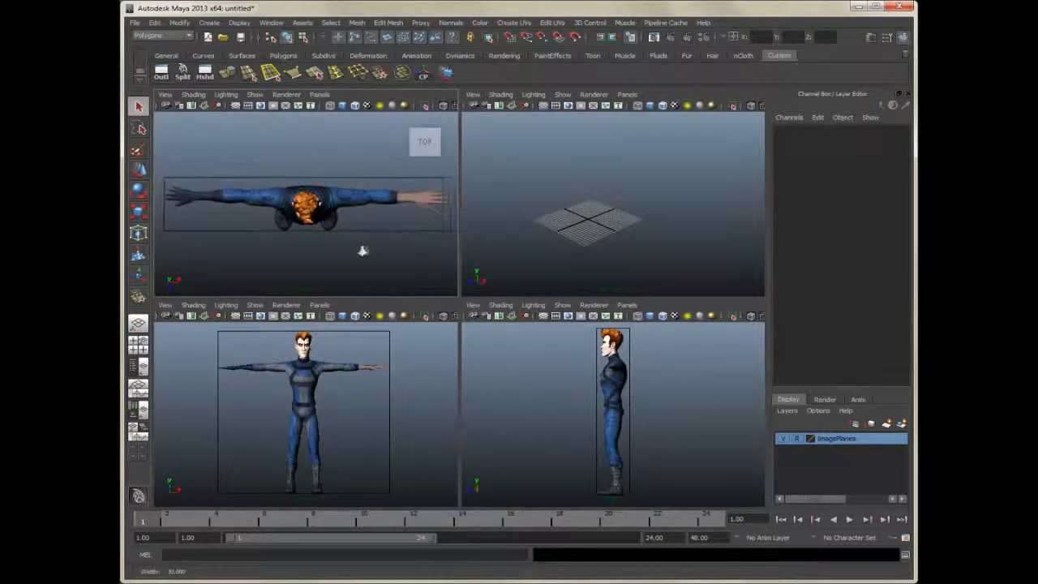